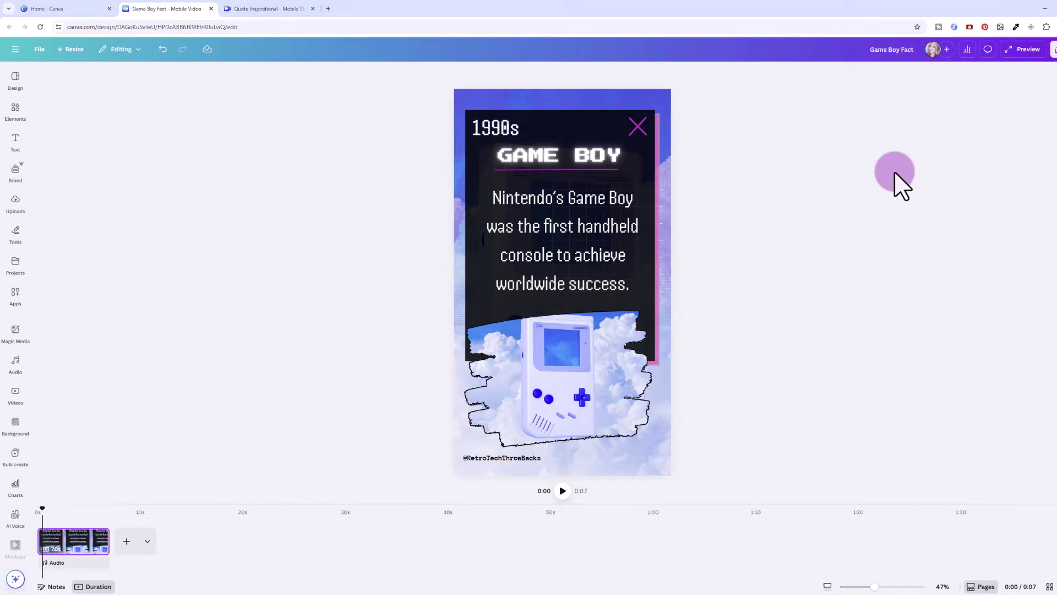
Upload man-is-he-mega-glbml-22045.mp3 from the Downloads folder into Canva's Uploads
{"action": "left_click", "coordinate": [78, 506]}
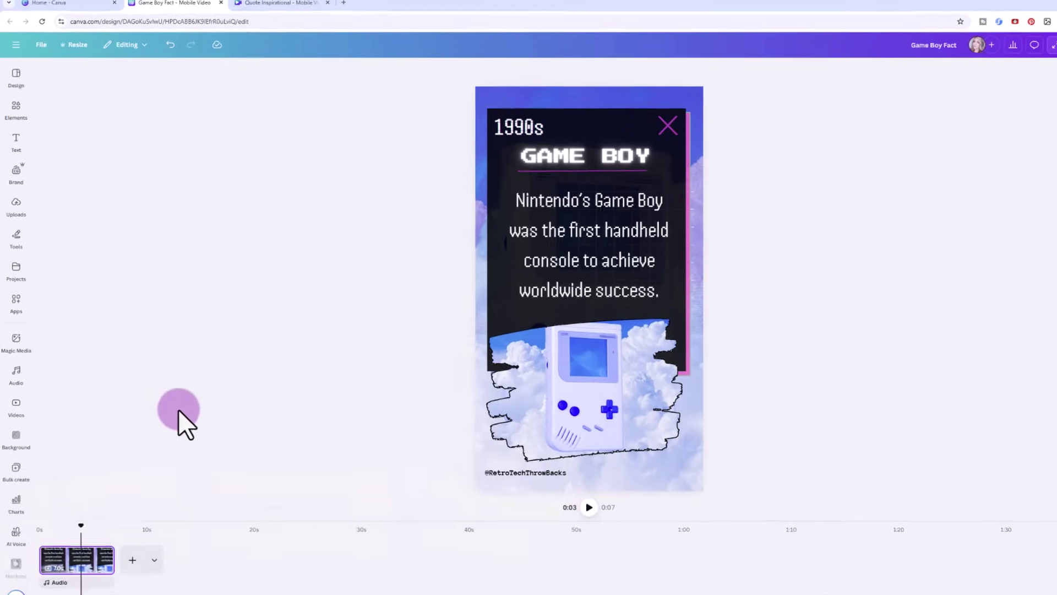
{"action": "left_click", "coordinate": [18, 206]}
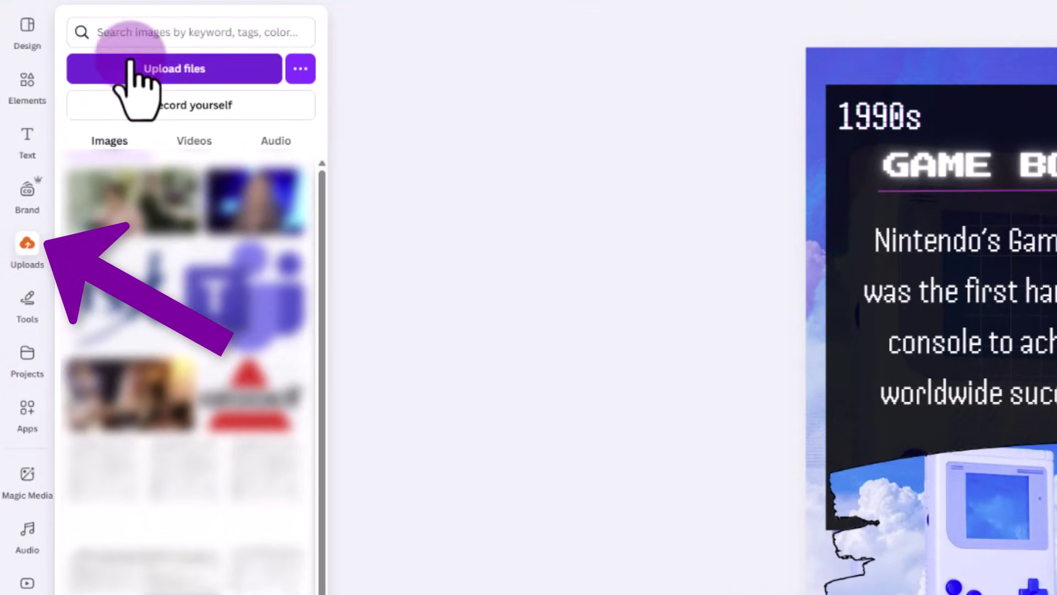
{"action": "left_click", "coordinate": [141, 69]}
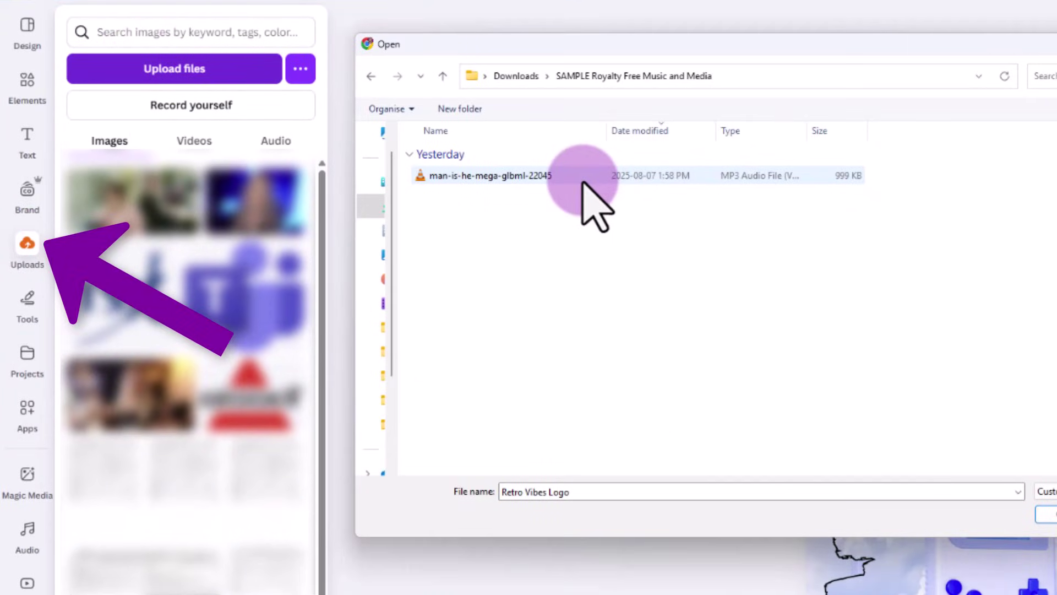
{"action": "double_click", "coordinate": [583, 179]}
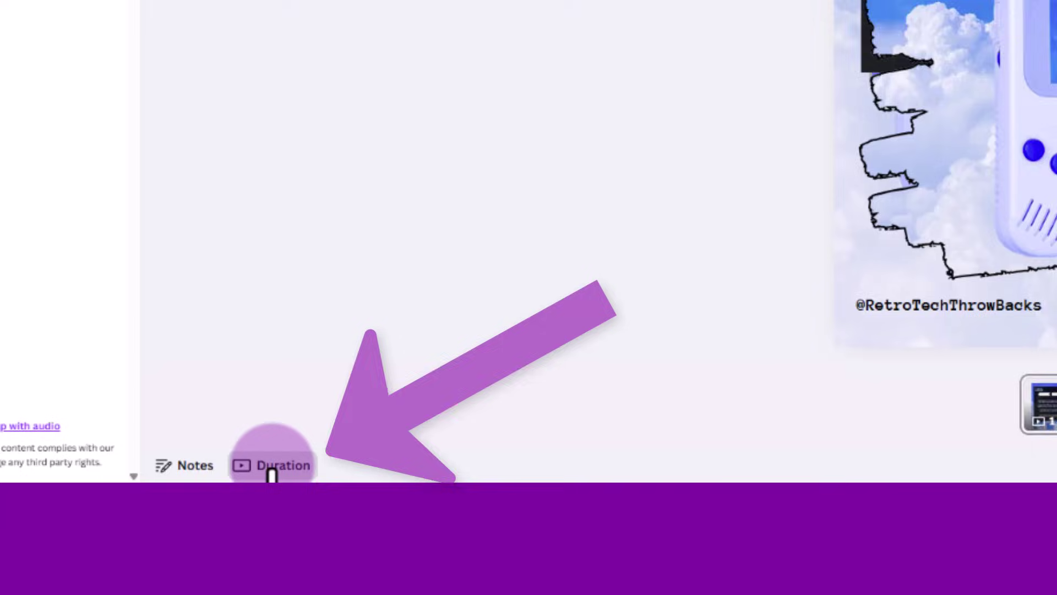
Place the uploaded MP3 beneath the Game Boy page clip on the timeline and preview it
{"action": "left_click", "coordinate": [265, 497]}
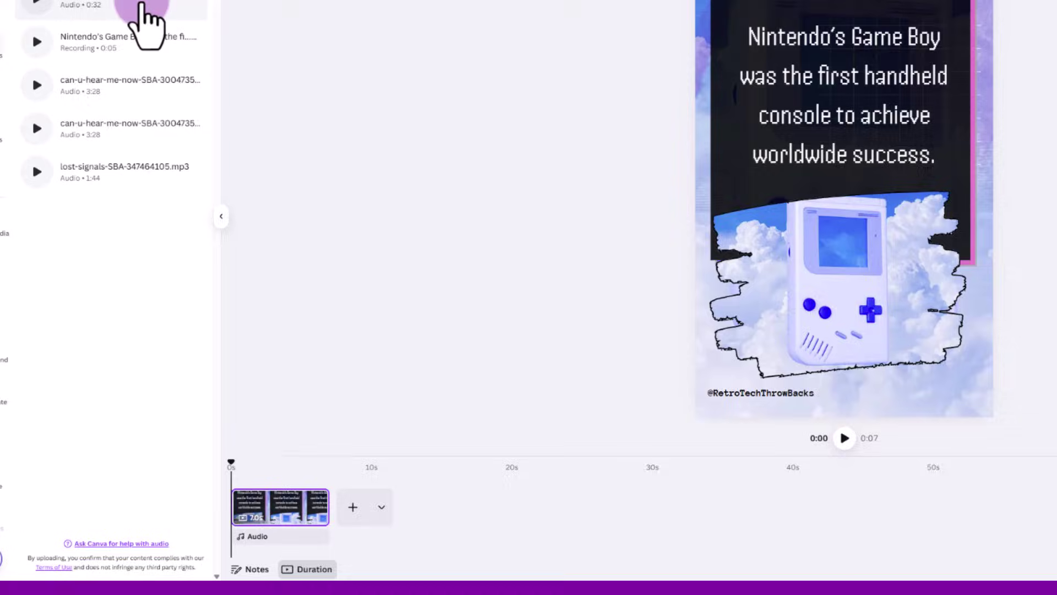
{"action": "left_click_drag", "start_coordinate": [159, 60], "coordinate": [225, 552]}
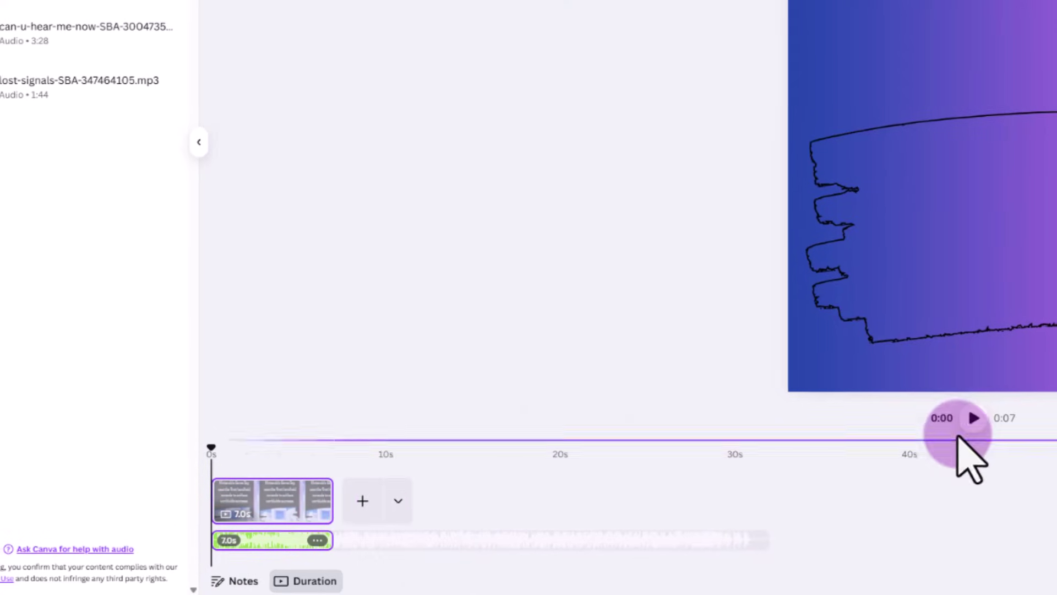
{"action": "left_click", "coordinate": [979, 417]}
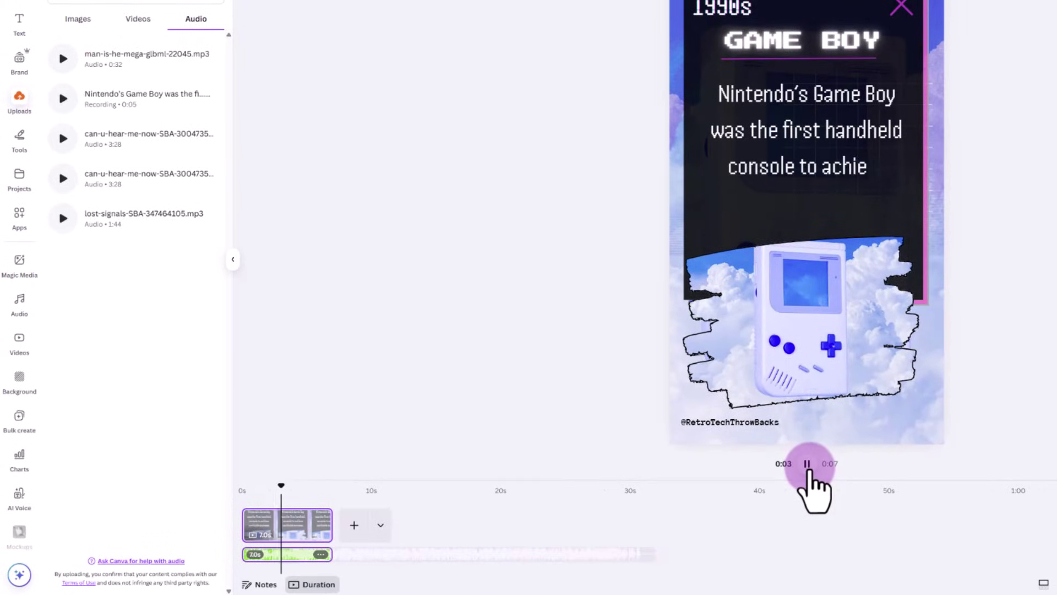
{"action": "left_click", "coordinate": [807, 464]}
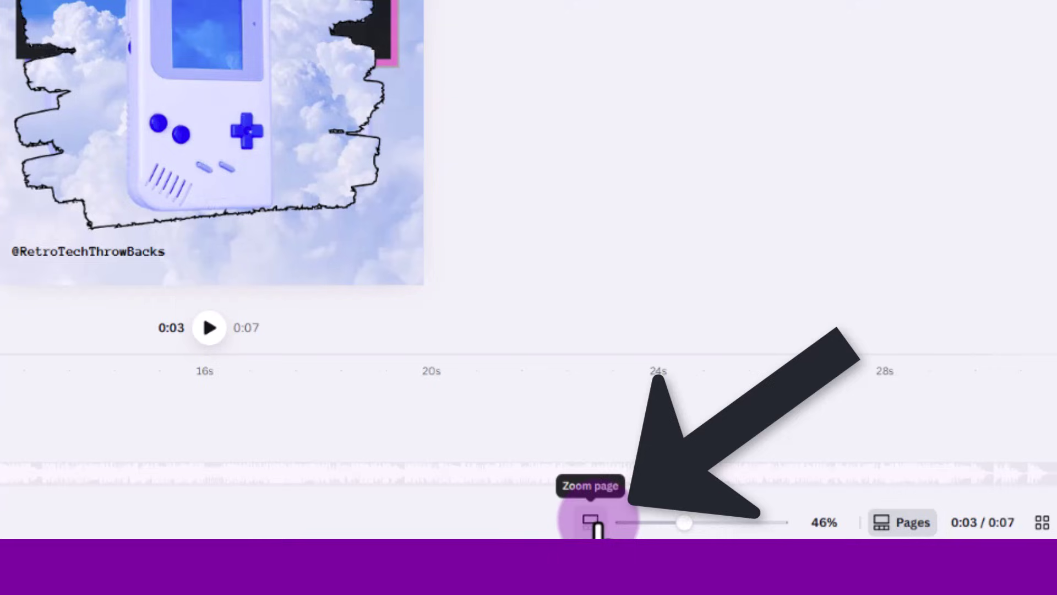
Switch to Zoom thumbnail and zoom in so the 7-second clip and music fill the timeline
{"action": "mouse_move", "coordinate": [692, 533]}
{"action": "left_mouse_down"}
{"action": "mouse_move", "coordinate": [715, 533]}
{"action": "mouse_move", "coordinate": [678, 532]}
{"action": "left_mouse_up"}
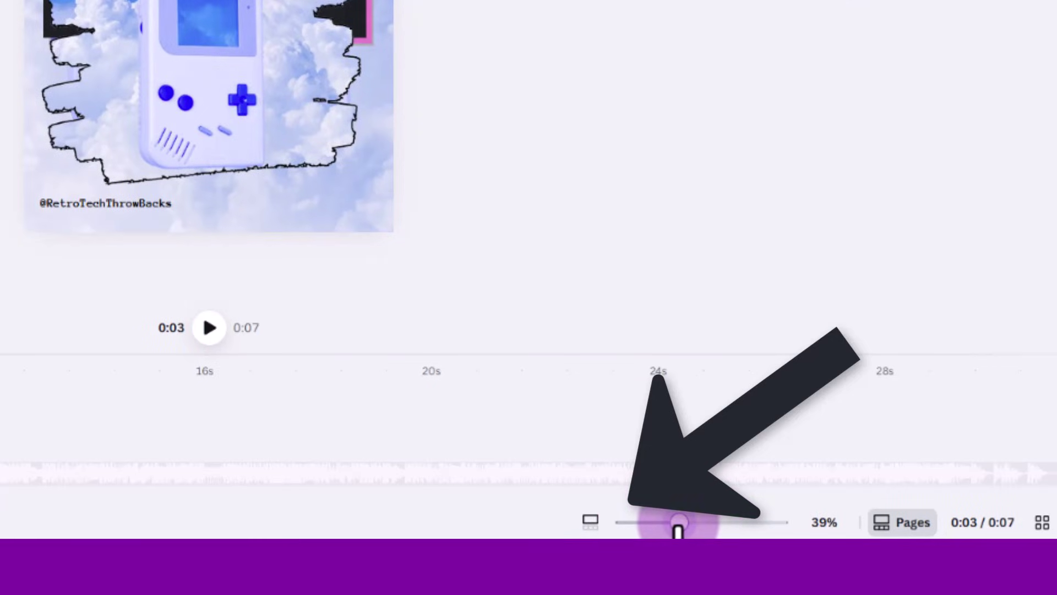
{"action": "left_click", "coordinate": [580, 521]}
{"action": "left_click", "coordinate": [584, 529]}
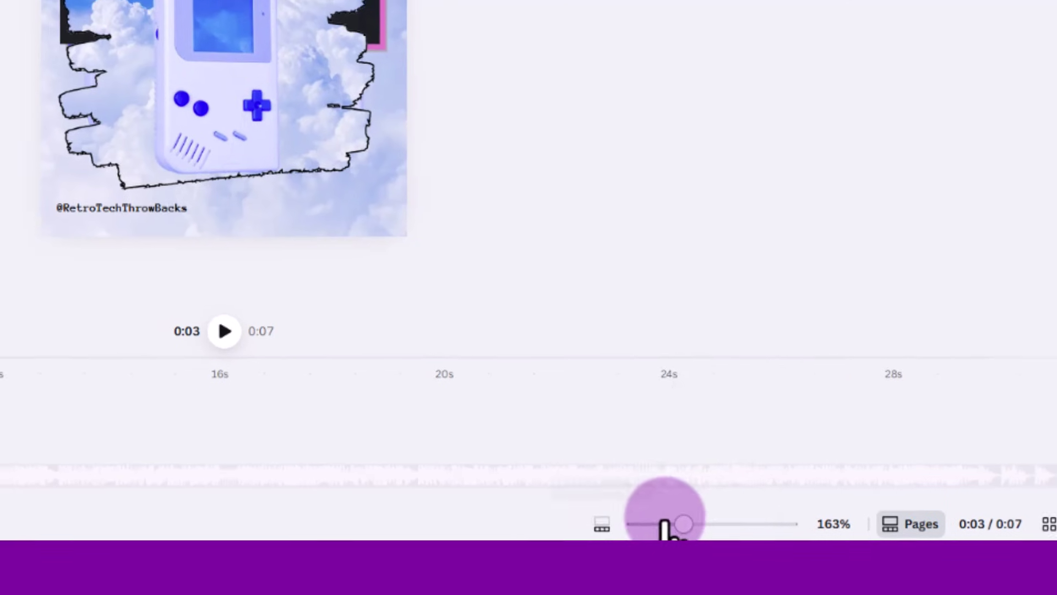
{"action": "left_click_drag", "start_coordinate": [673, 522], "coordinate": [685, 522]}
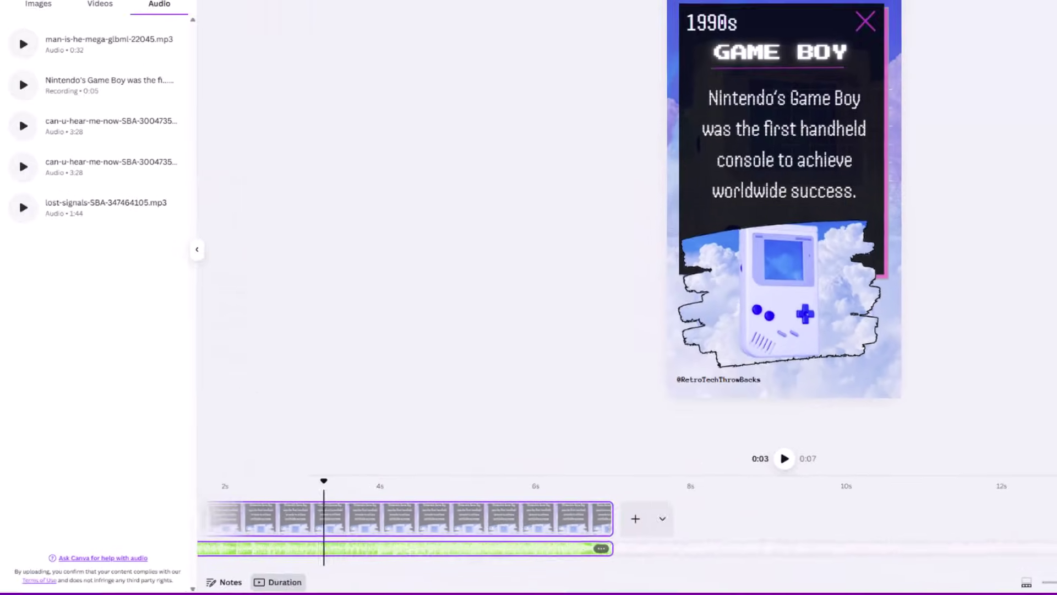
{"action": "left_click_drag", "start_coordinate": [882, 551], "coordinate": [866, 551]}
{"action": "scroll", "coordinate": [430, 528], "scroll_direction": "up", "scroll_amount": 5}
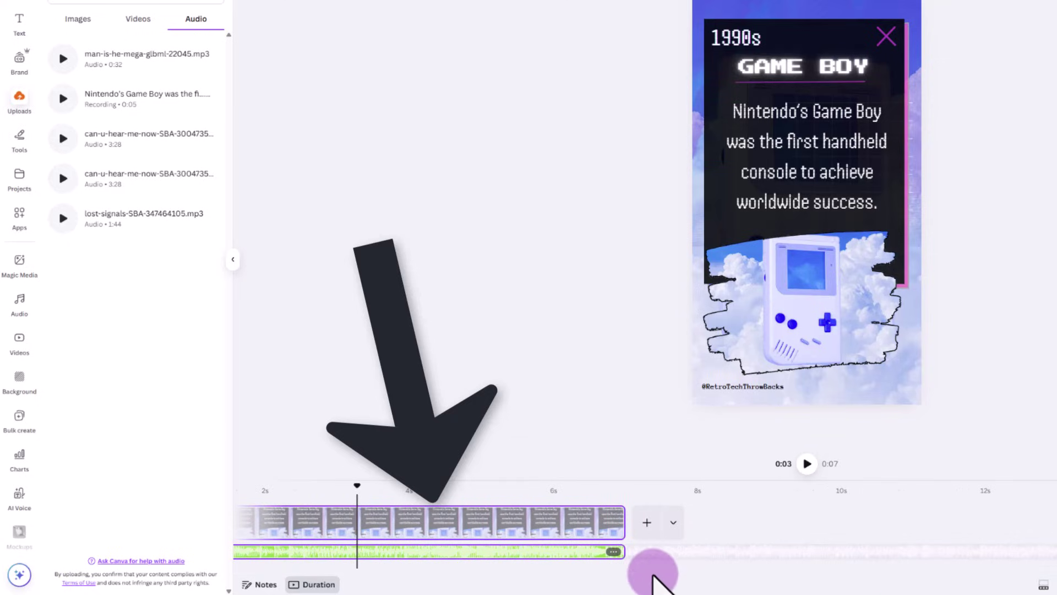
Slip the music track back and forth inside the 7-second clip, settling it to start at 0s
{"action": "left_click_drag", "start_coordinate": [657, 572], "coordinate": [574, 572]}
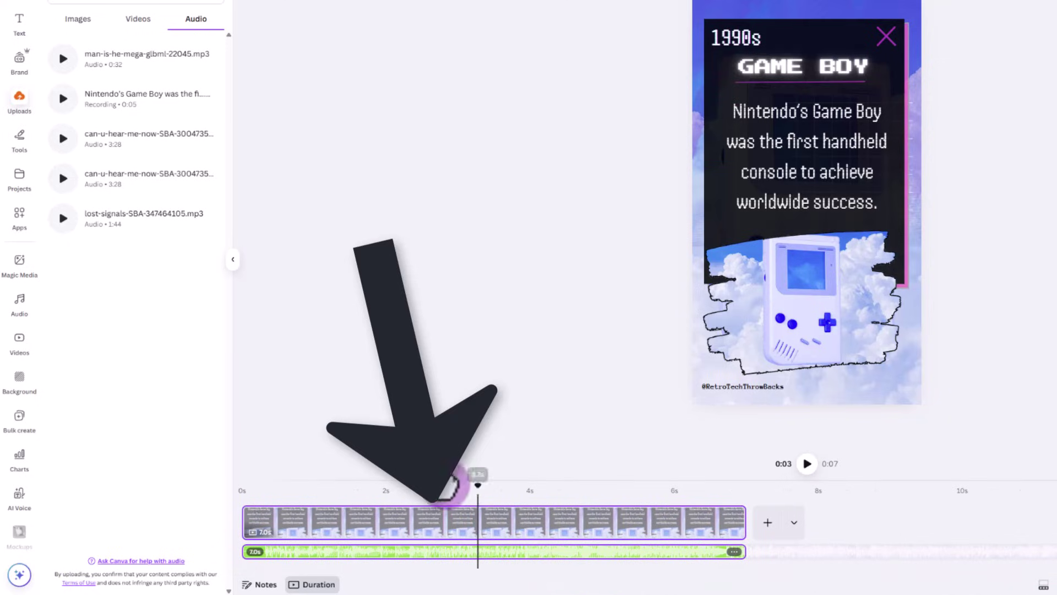
{"action": "left_click", "coordinate": [456, 492]}
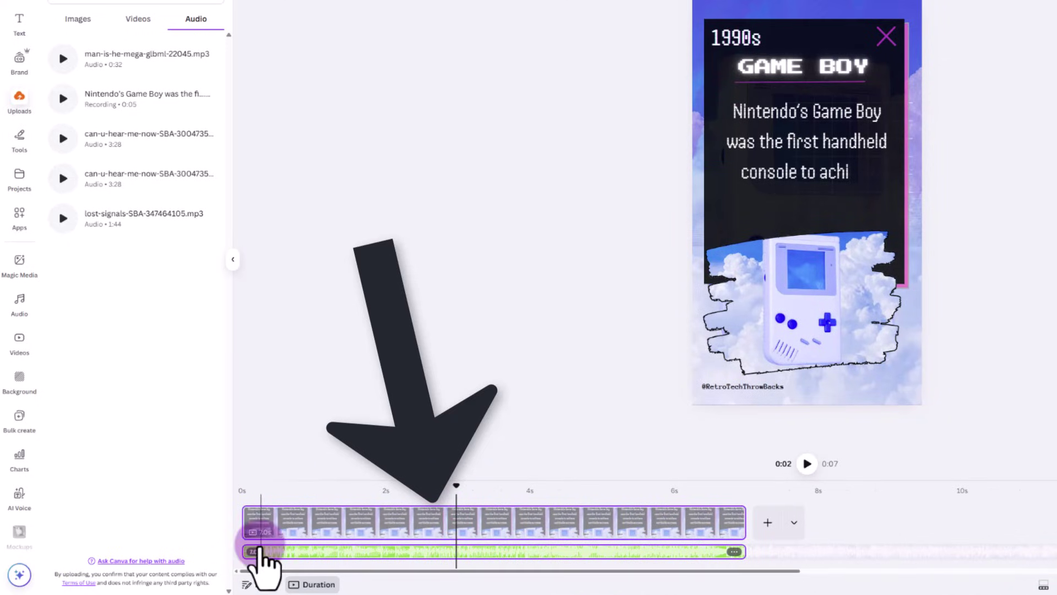
{"action": "left_click", "coordinate": [734, 552]}
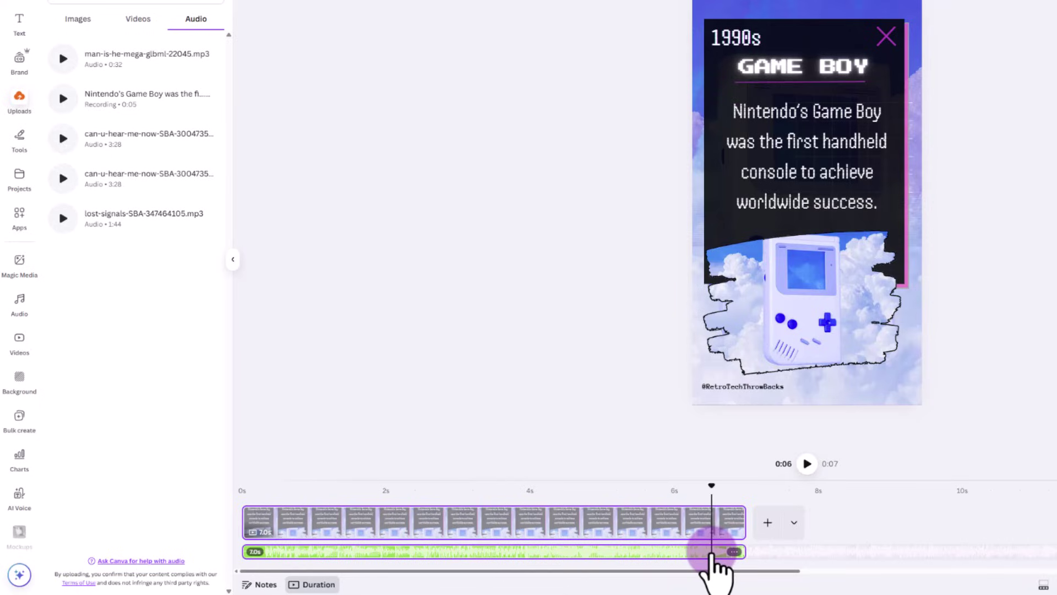
{"action": "left_click_drag", "start_coordinate": [697, 559], "coordinate": [610, 555]}
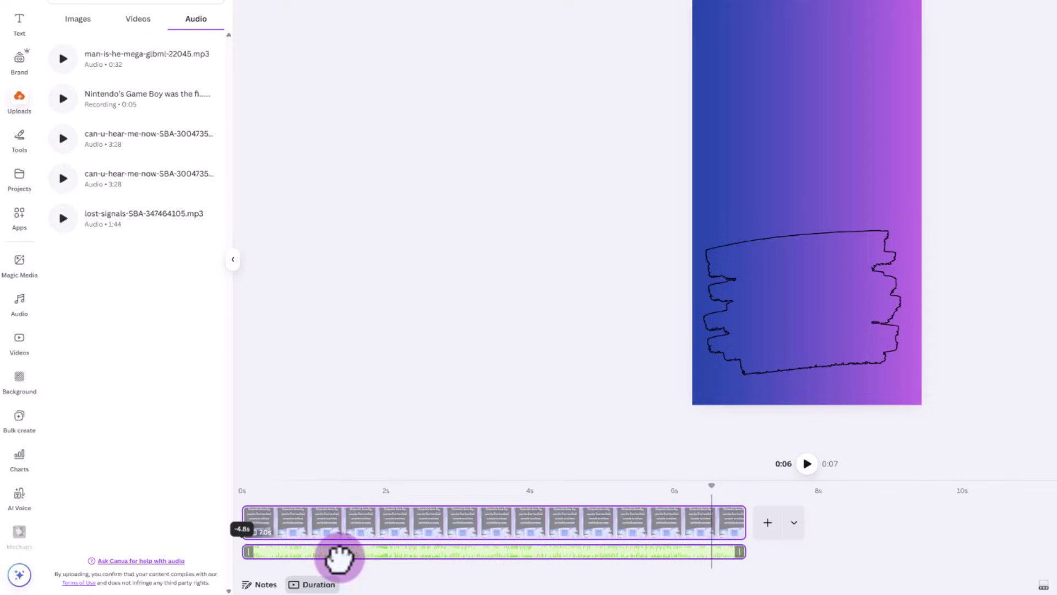
{"action": "left_click_drag", "start_coordinate": [723, 558], "coordinate": [803, 560]}
{"action": "left_click_drag", "start_coordinate": [370, 559], "coordinate": [242, 552]}
{"action": "left_click_drag", "start_coordinate": [490, 556], "coordinate": [424, 561]}
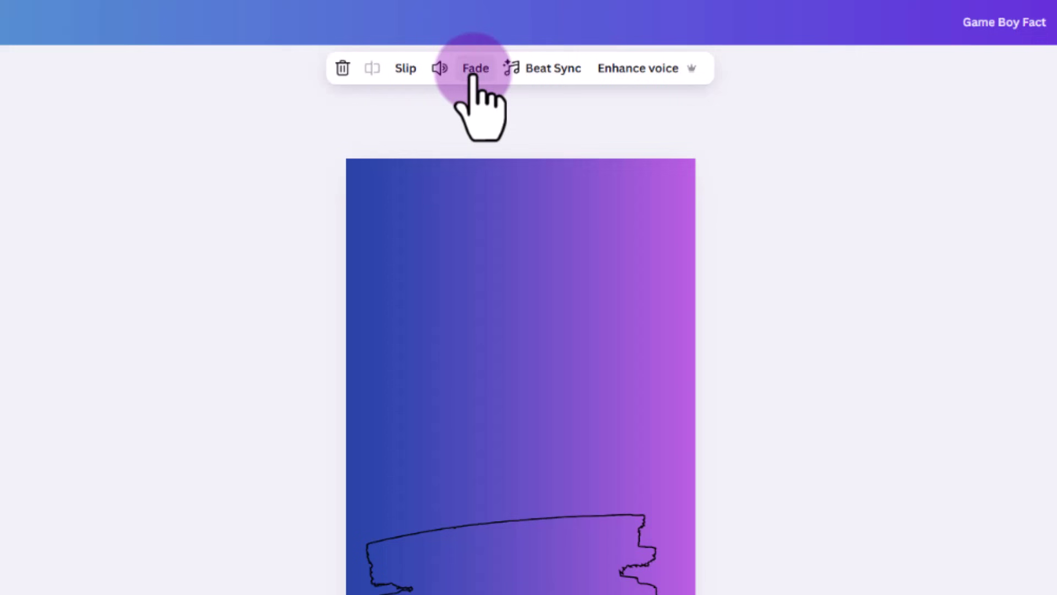
Give the music a 0.5s fade in and a 0.9s fade out
{"action": "left_click", "coordinate": [495, 55]}
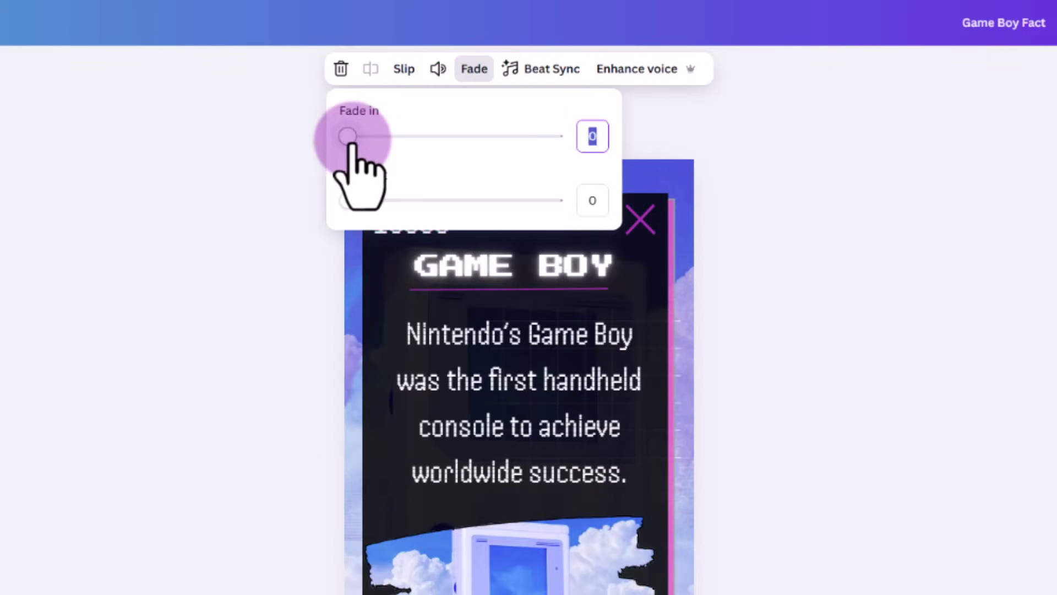
{"action": "left_click_drag", "start_coordinate": [358, 138], "coordinate": [401, 138]}
{"action": "left_click_drag", "start_coordinate": [346, 200], "coordinate": [401, 201]}
{"action": "left_click_drag", "start_coordinate": [402, 136], "coordinate": [377, 136]}
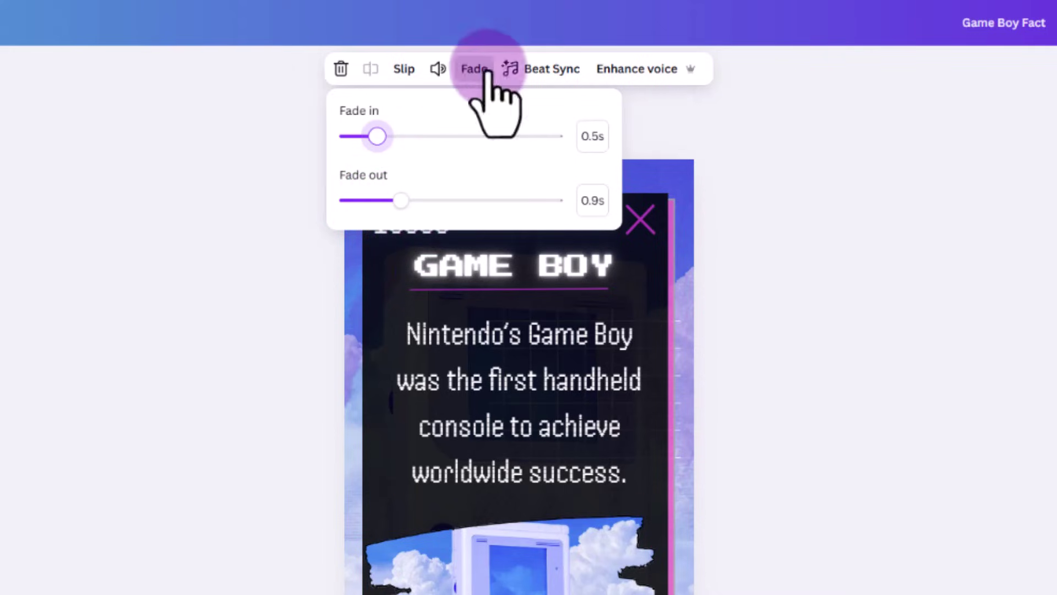
Lower the music volume to 65 and play the video to hear it
{"action": "left_click", "coordinate": [444, 70]}
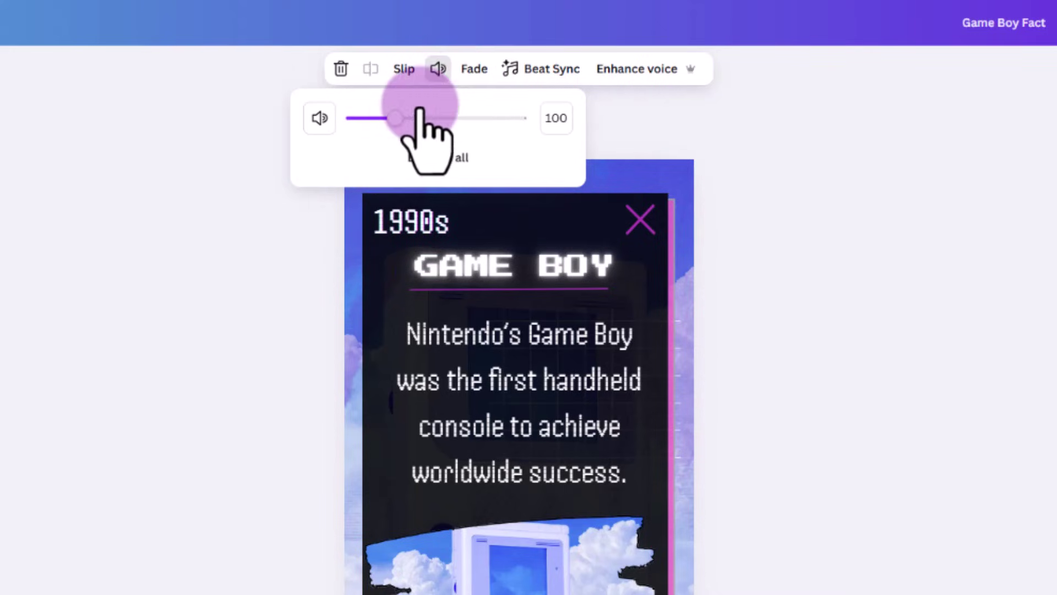
{"action": "left_click_drag", "start_coordinate": [389, 121], "coordinate": [377, 121]}
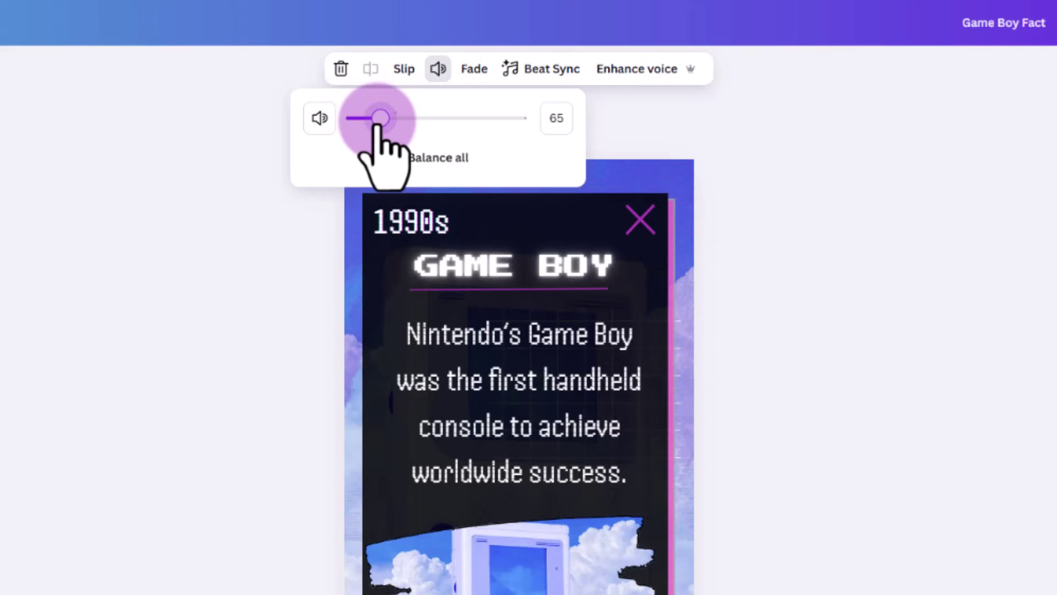
{"action": "key", "text": "Escape"}
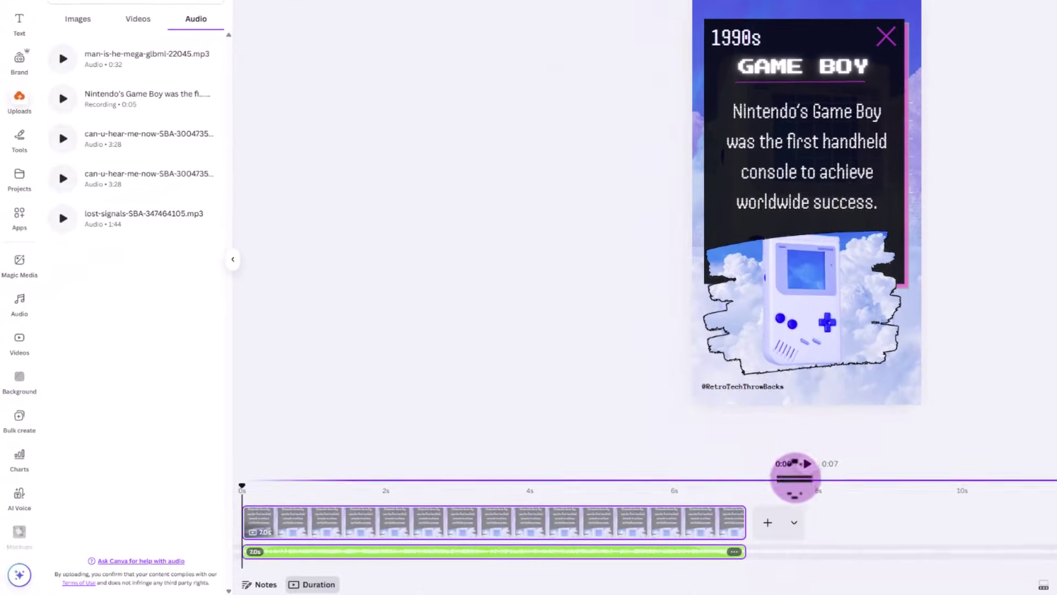
{"action": "left_click", "coordinate": [807, 464]}
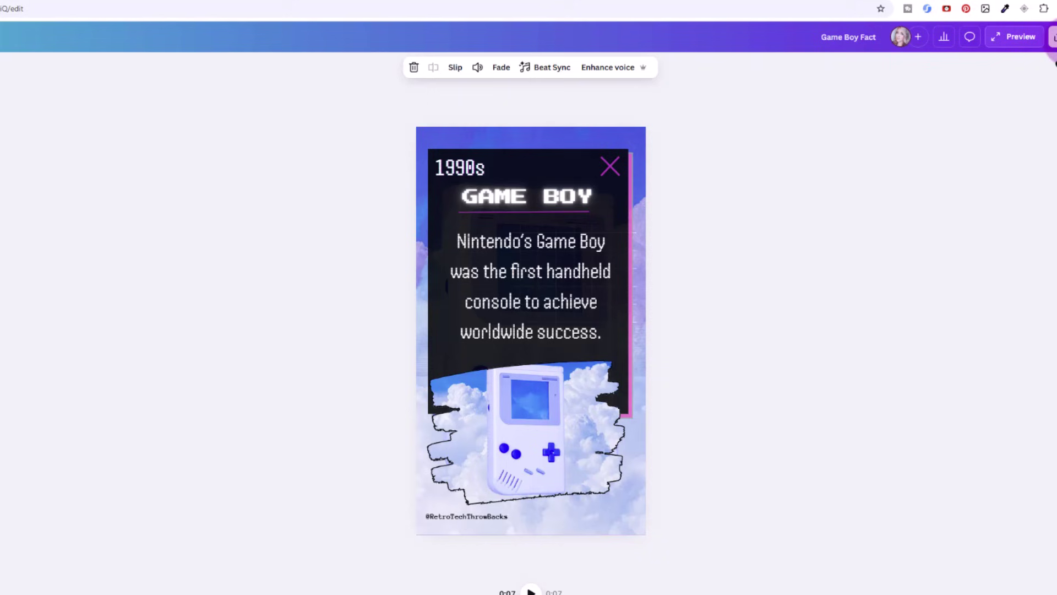
Download the finished Game Boy video from the Share menu
{"action": "left_click", "coordinate": [1052, 46]}
{"action": "left_click", "coordinate": [909, 264]}
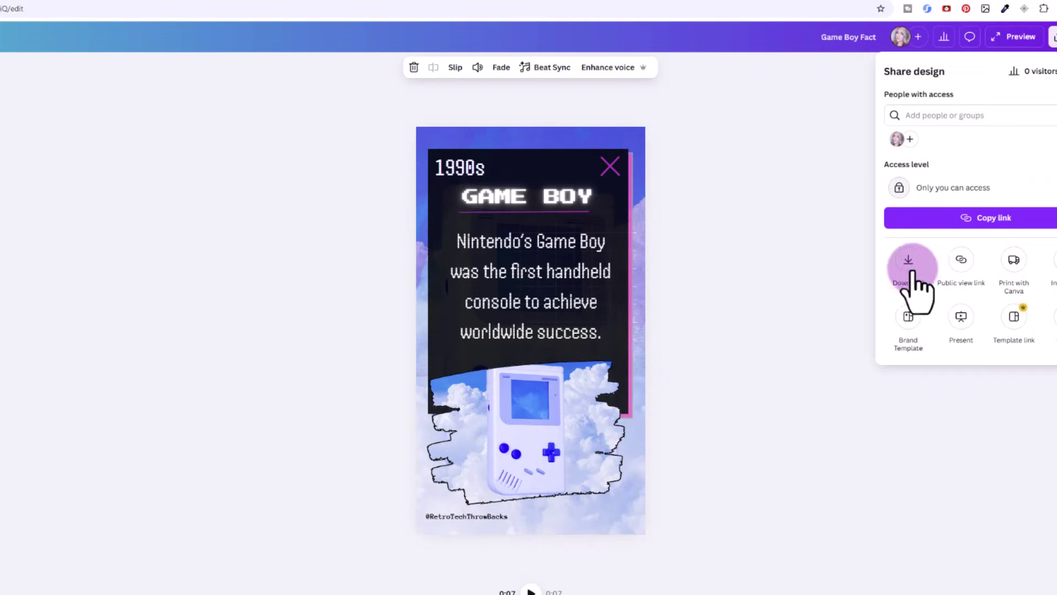
{"action": "left_click", "coordinate": [958, 238]}
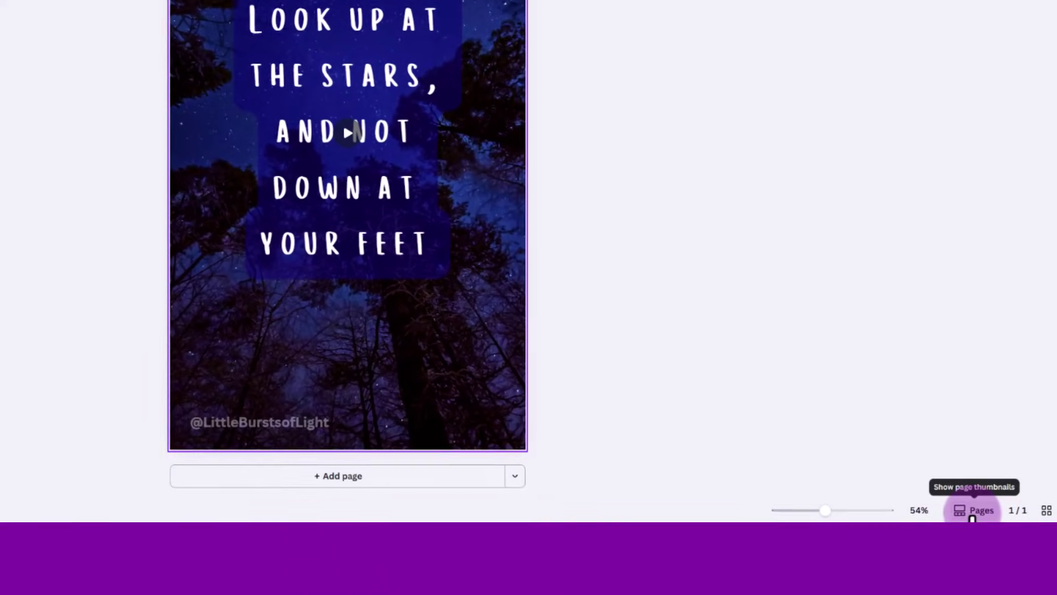
Show the star quote timeline, open the audio library, and filter results to Free tracks
{"action": "left_click", "coordinate": [971, 501]}
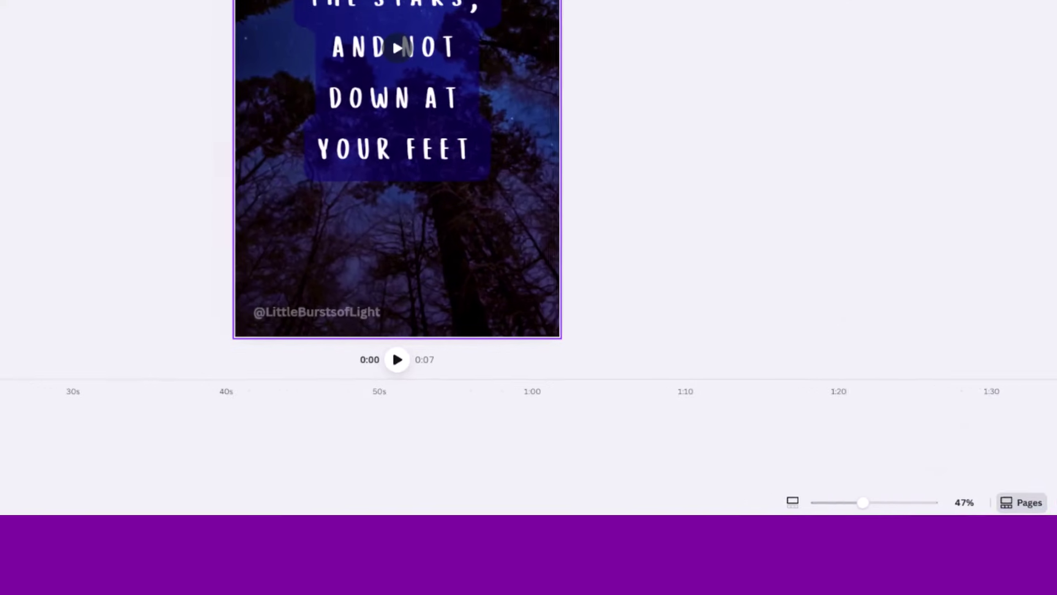
{"action": "left_click", "coordinate": [111, 426]}
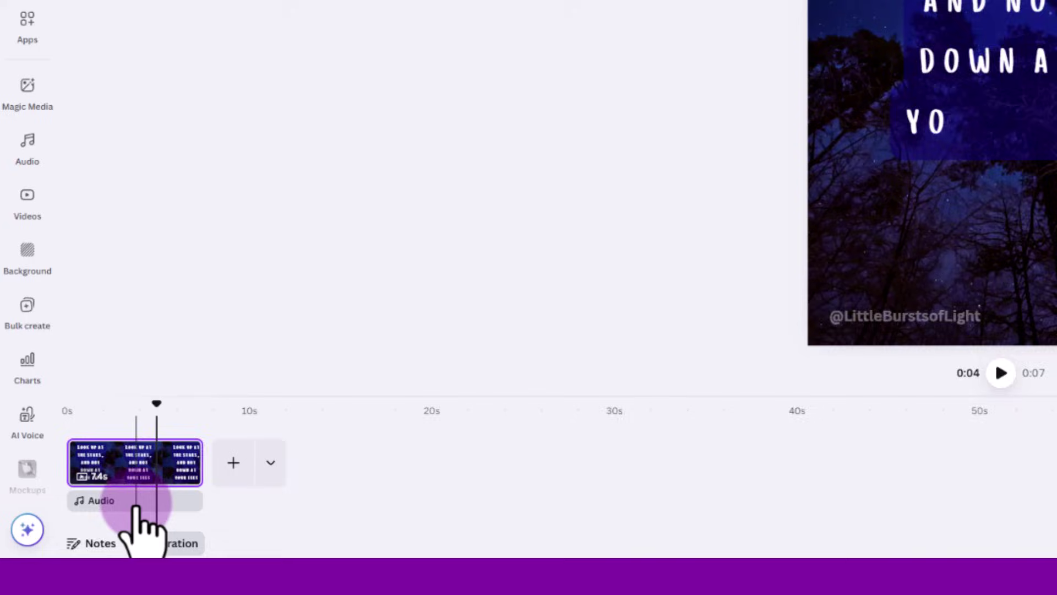
{"action": "left_click", "coordinate": [137, 528]}
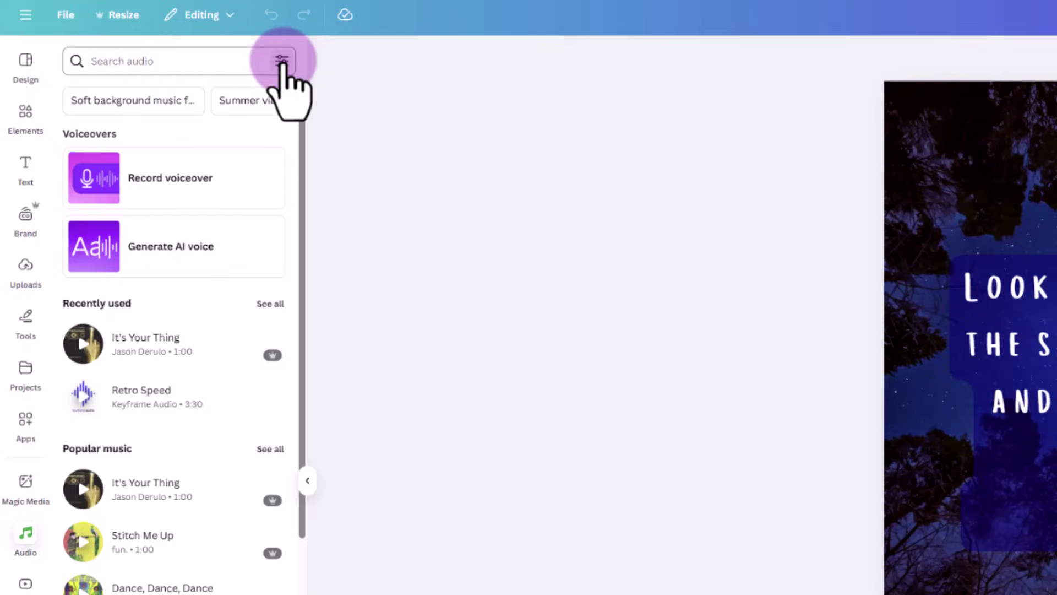
{"action": "left_click", "coordinate": [282, 62]}
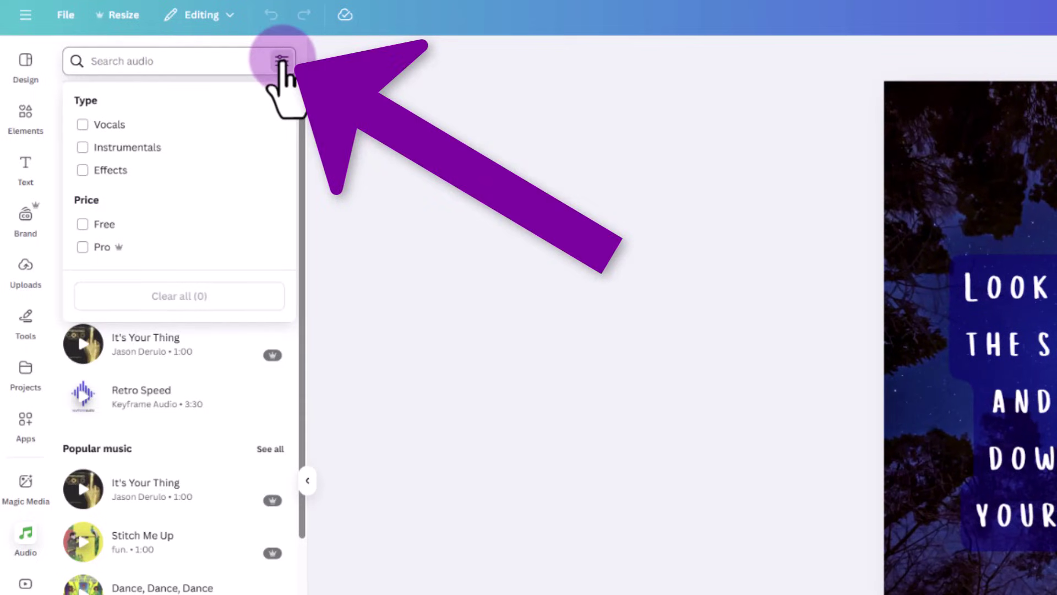
{"action": "left_click", "coordinate": [105, 224]}
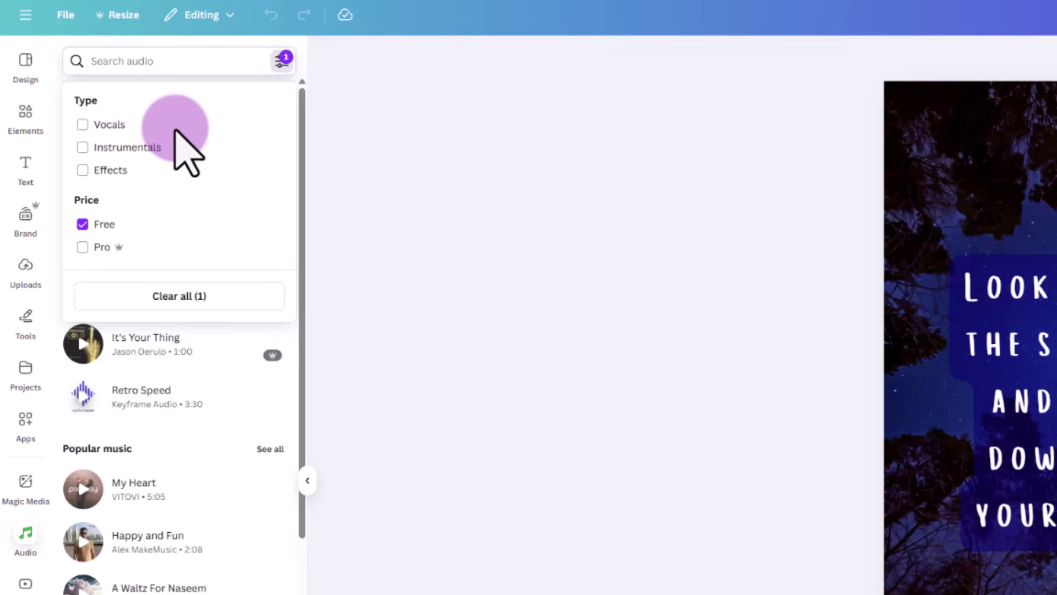
Search audio for 'peaceful' and view the licence details of Wisdom In The Sun
{"action": "left_click", "coordinate": [168, 61]}
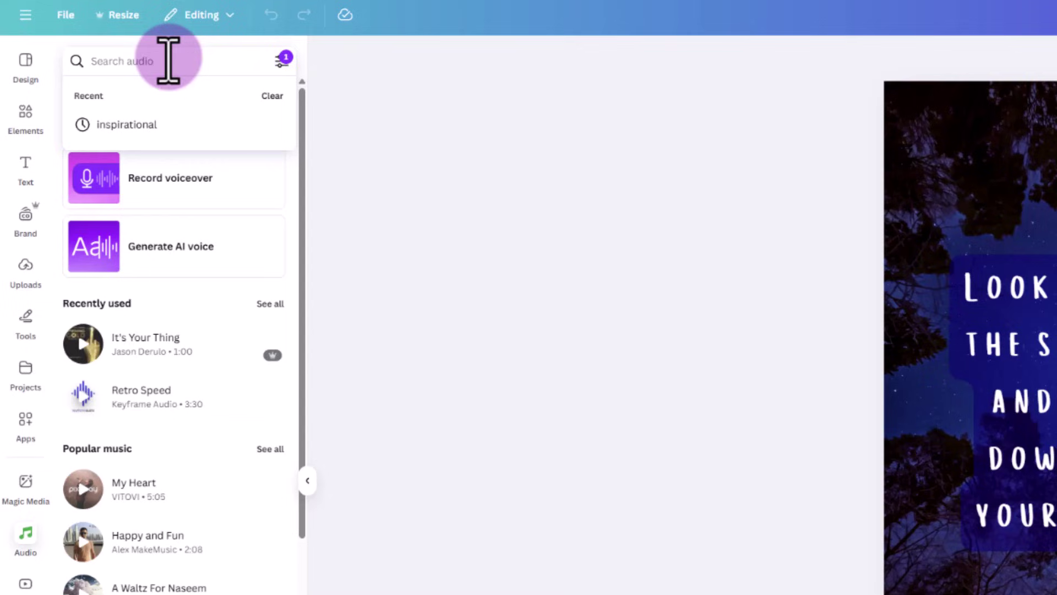
{"action": "type", "text": "ea"}
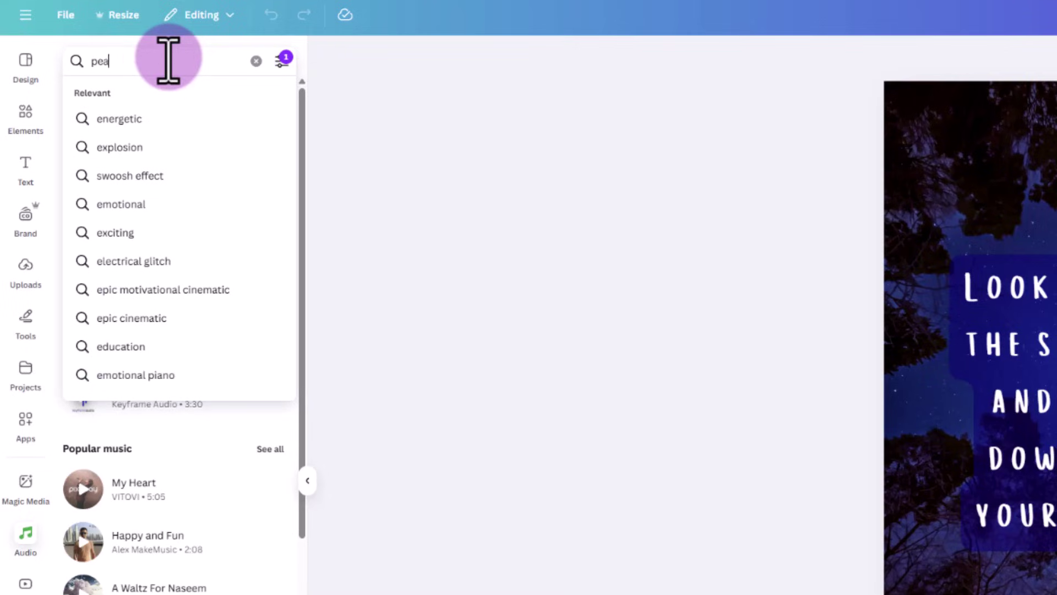
{"action": "type", "text": "ceful"}
{"action": "key", "text": "Return"}
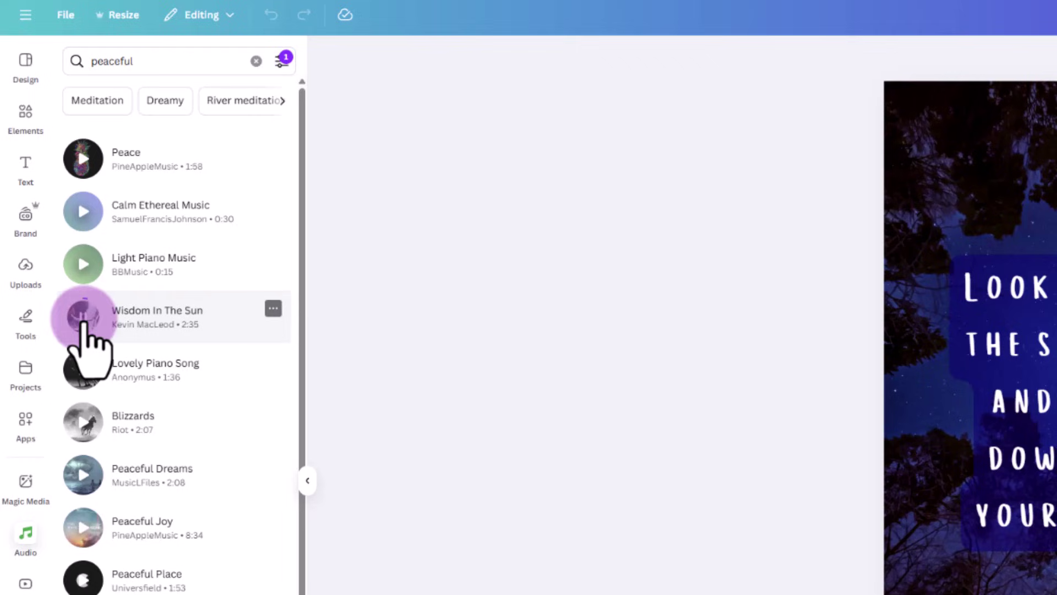
{"action": "left_click", "coordinate": [275, 307]}
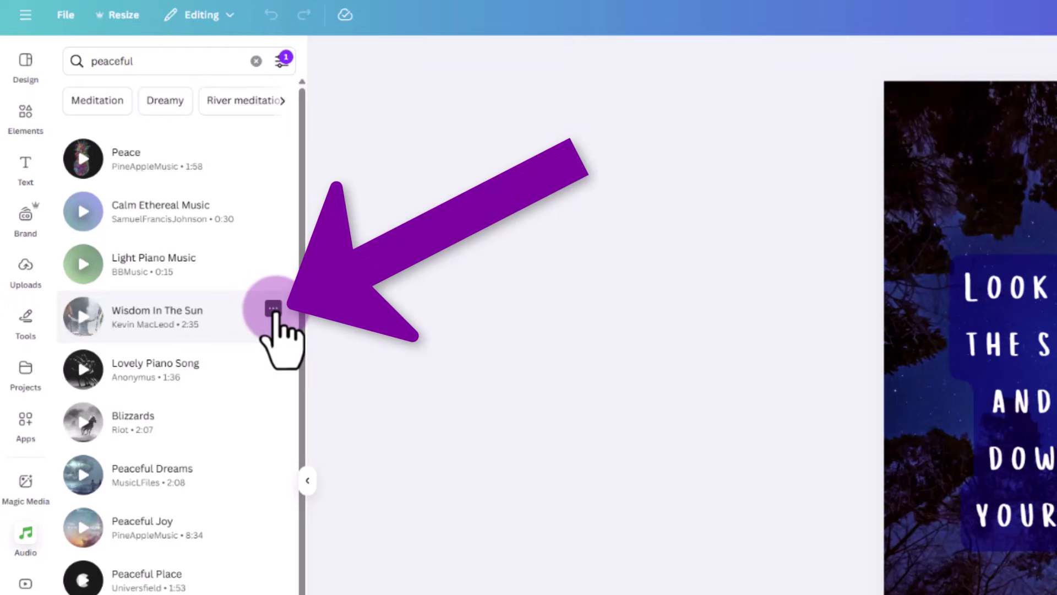
{"action": "left_click", "coordinate": [273, 309]}
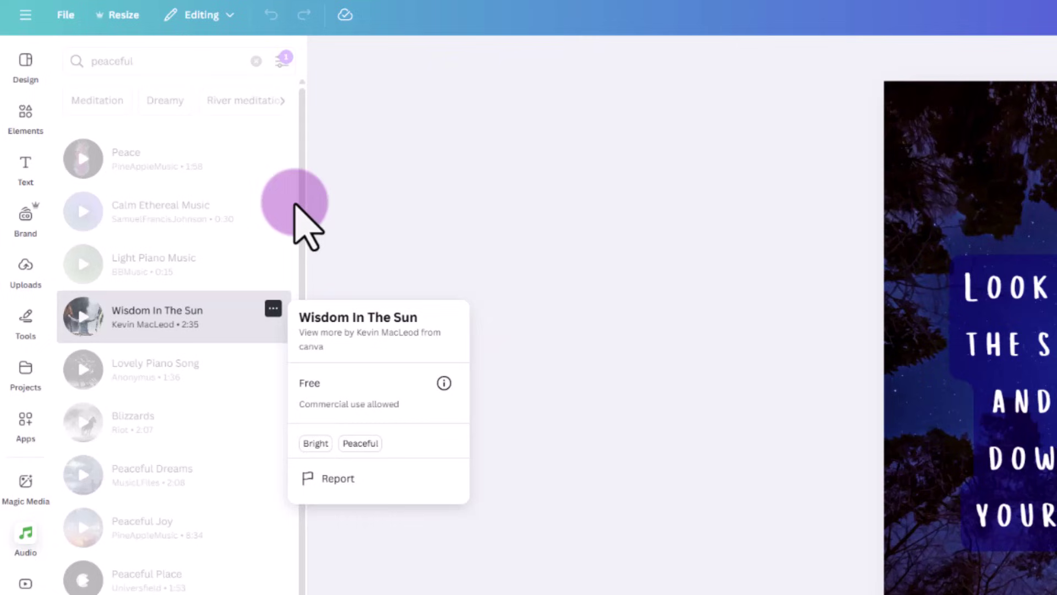
Add the Peace track beneath the star-quote page and shift its start slightly earlier
{"action": "left_click", "coordinate": [276, 201]}
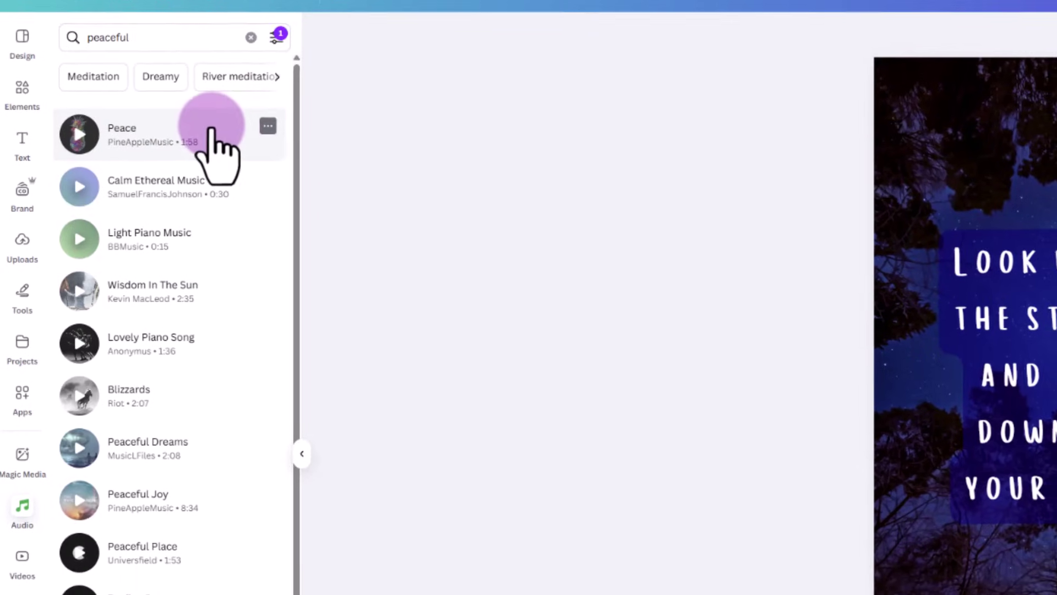
{"action": "left_click_drag", "start_coordinate": [212, 132], "coordinate": [341, 594]}
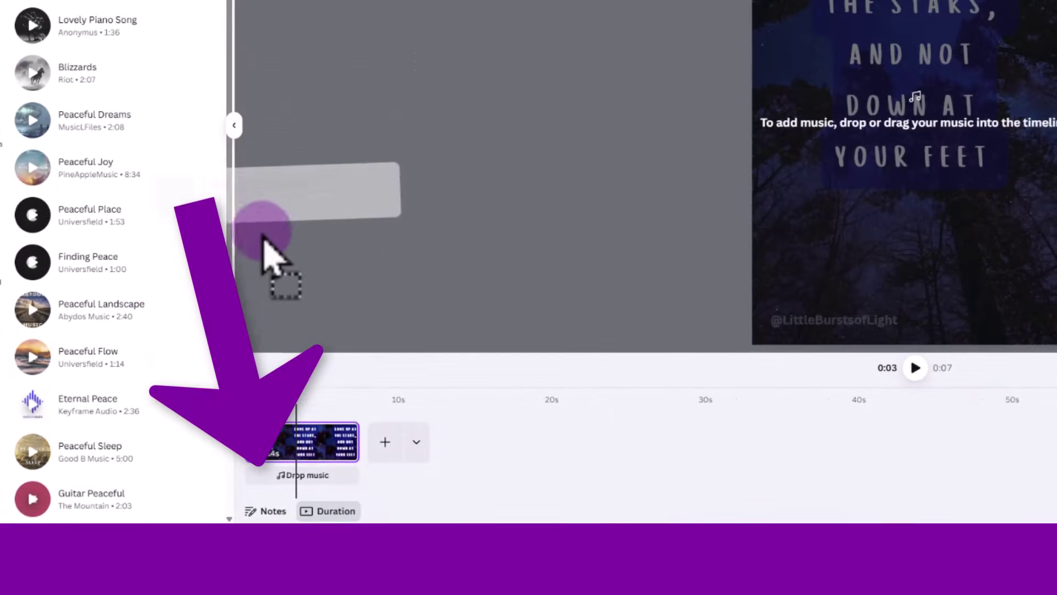
{"action": "left_click_drag", "start_coordinate": [263, 237], "coordinate": [259, 485]}
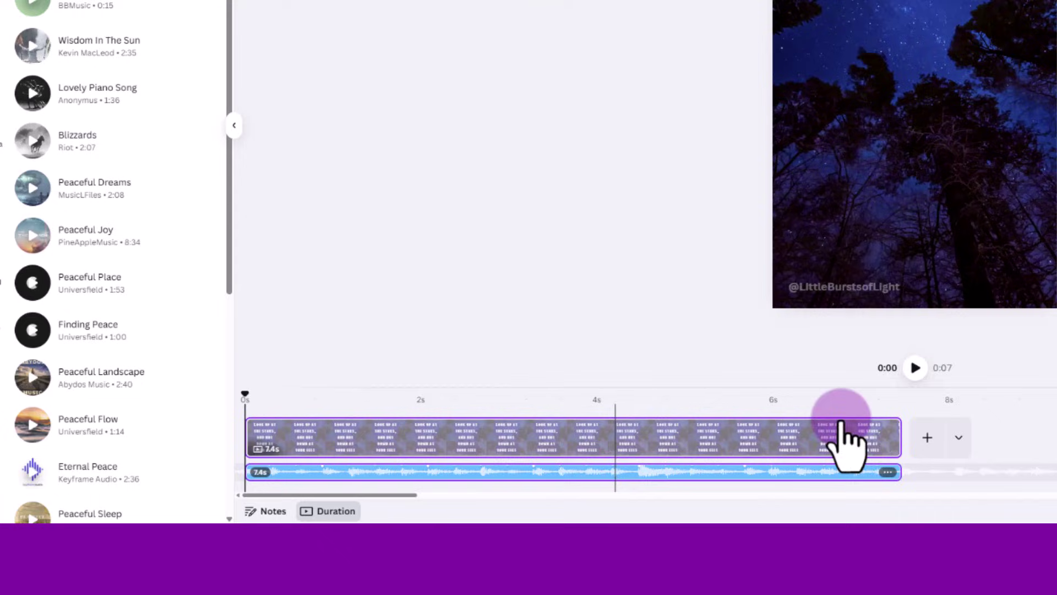
{"action": "left_click", "coordinate": [915, 368]}
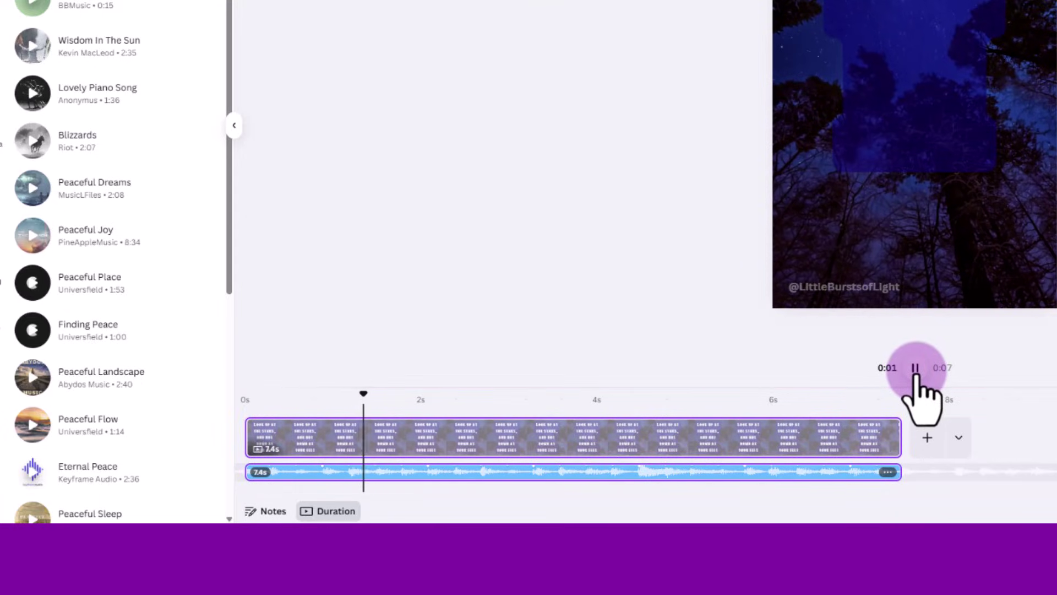
{"action": "left_click_drag", "start_coordinate": [826, 472], "coordinate": [701, 483]}
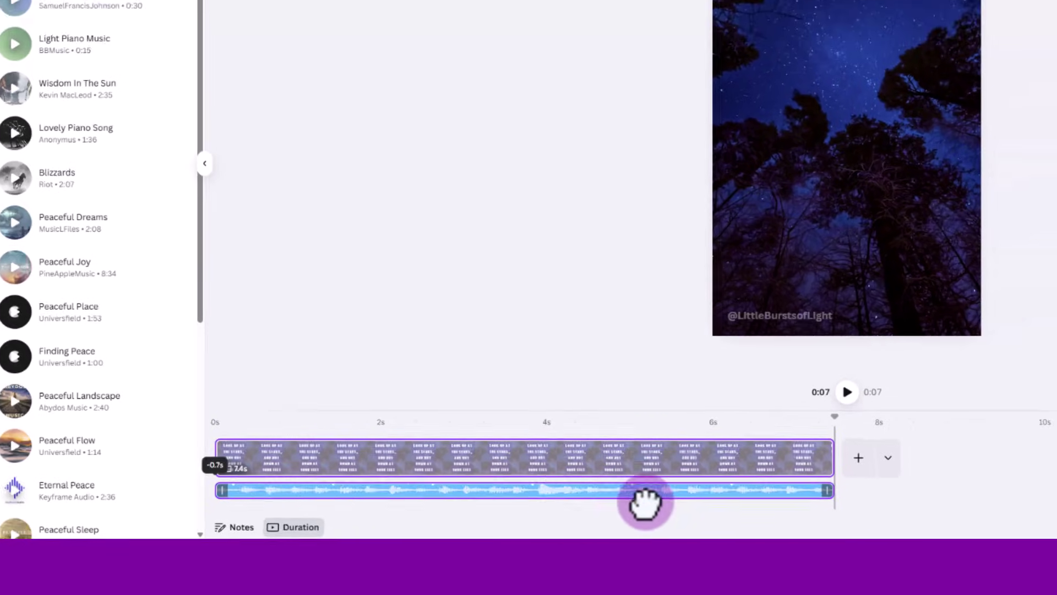
{"action": "left_click_drag", "start_coordinate": [645, 501], "coordinate": [680, 507]}
{"action": "left_click_drag", "start_coordinate": [468, 570], "coordinate": [467, 570]}
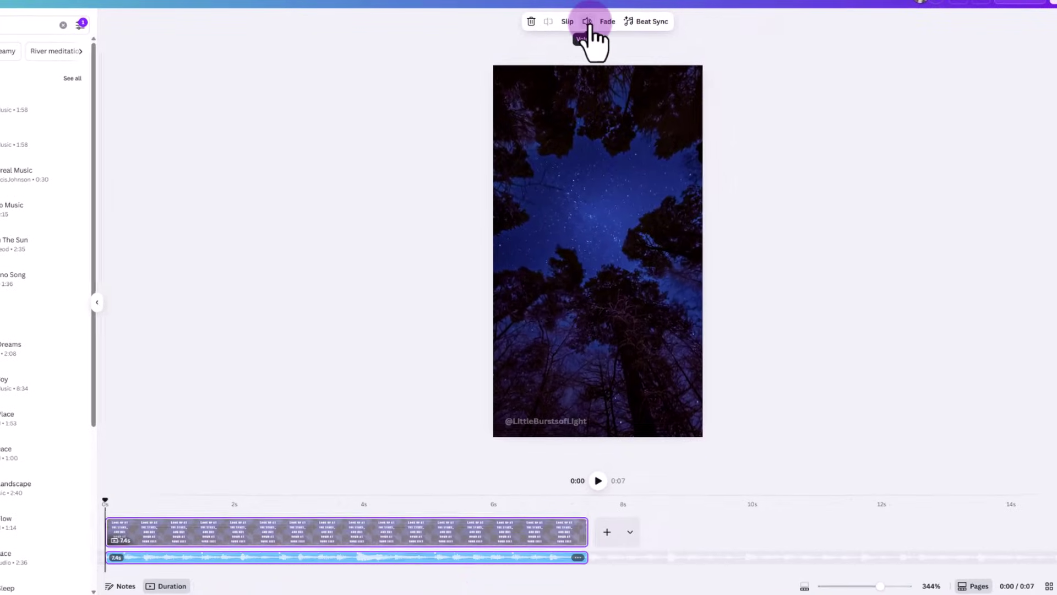
Give the Peace music a 1.0s fade-in
{"action": "left_click", "coordinate": [587, 21]}
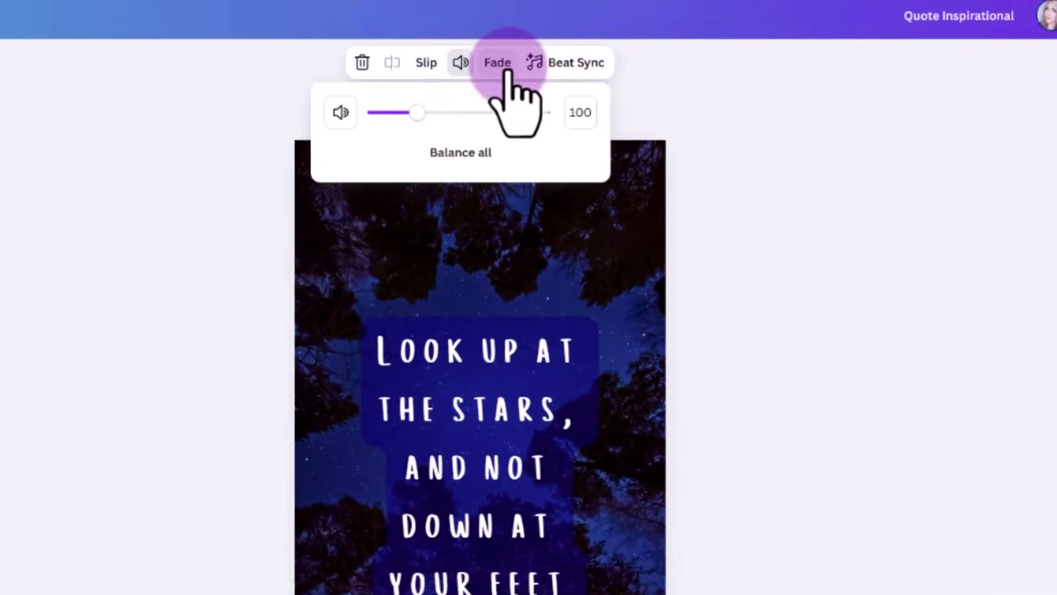
{"action": "left_click", "coordinate": [505, 69]}
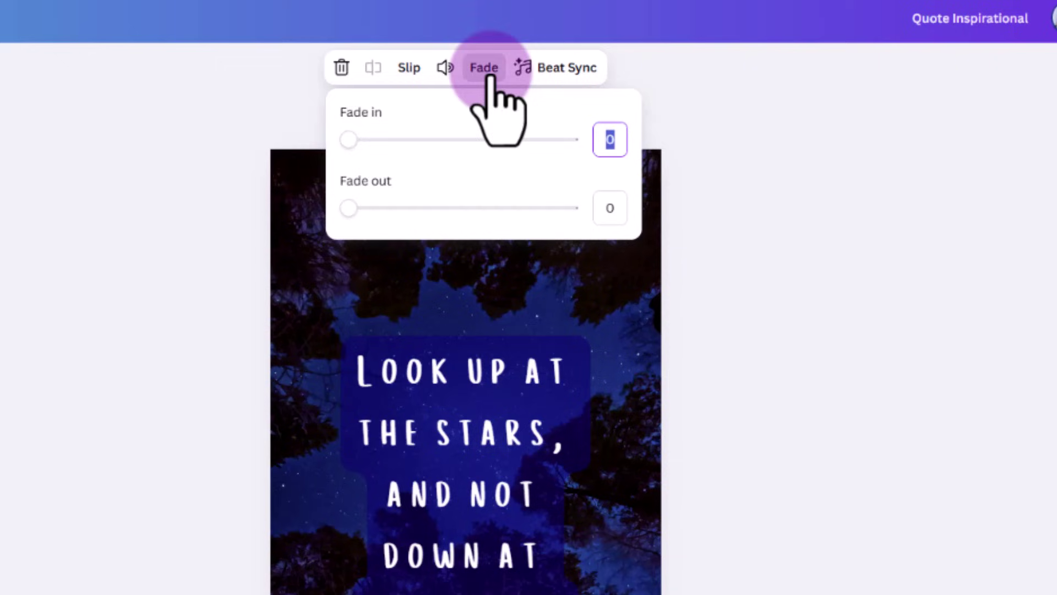
{"action": "left_click_drag", "start_coordinate": [368, 131], "coordinate": [408, 140]}
{"action": "left_click", "coordinate": [22, 199]}
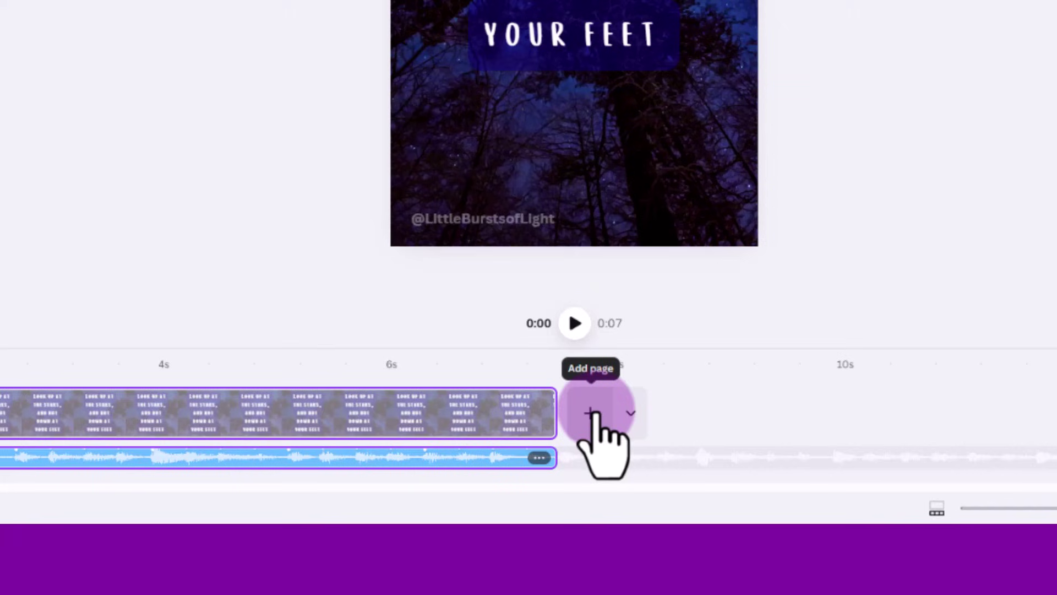
Duplicate the quote page and change its text to 'Subscribe for more inspirational quotes!'
{"action": "right_click", "coordinate": [494, 416]}
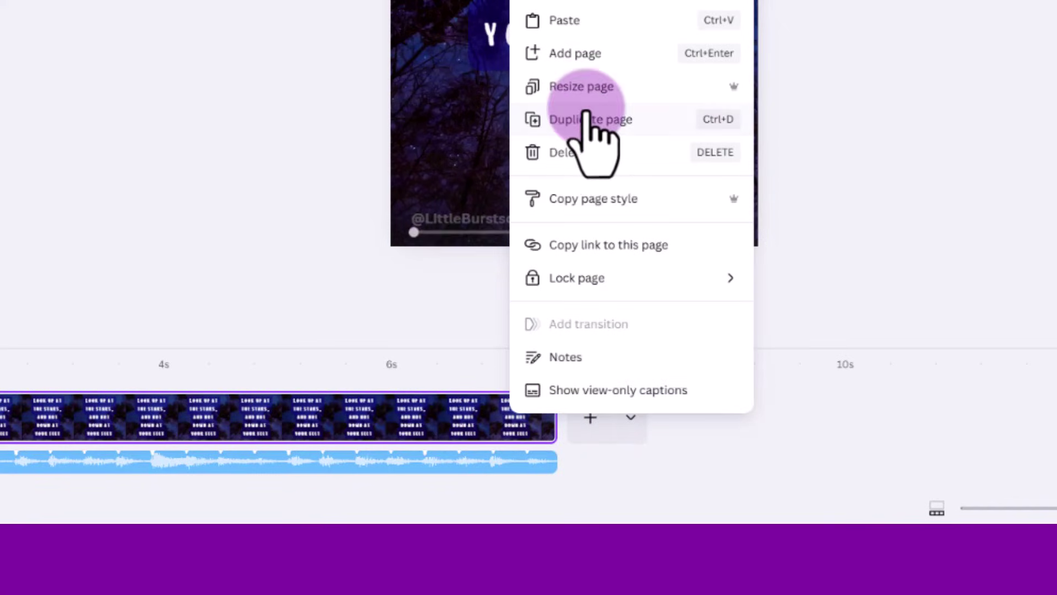
{"action": "left_click", "coordinate": [586, 118]}
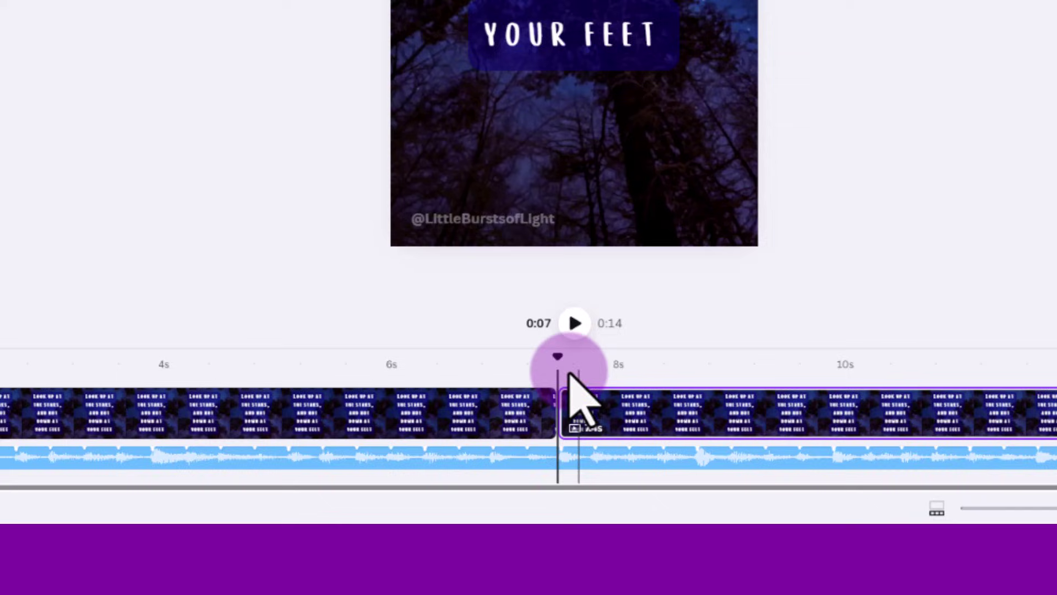
{"action": "left_click", "coordinate": [538, 14]}
{"action": "type", "text": "Subscribe for more inspirational quotes!"}
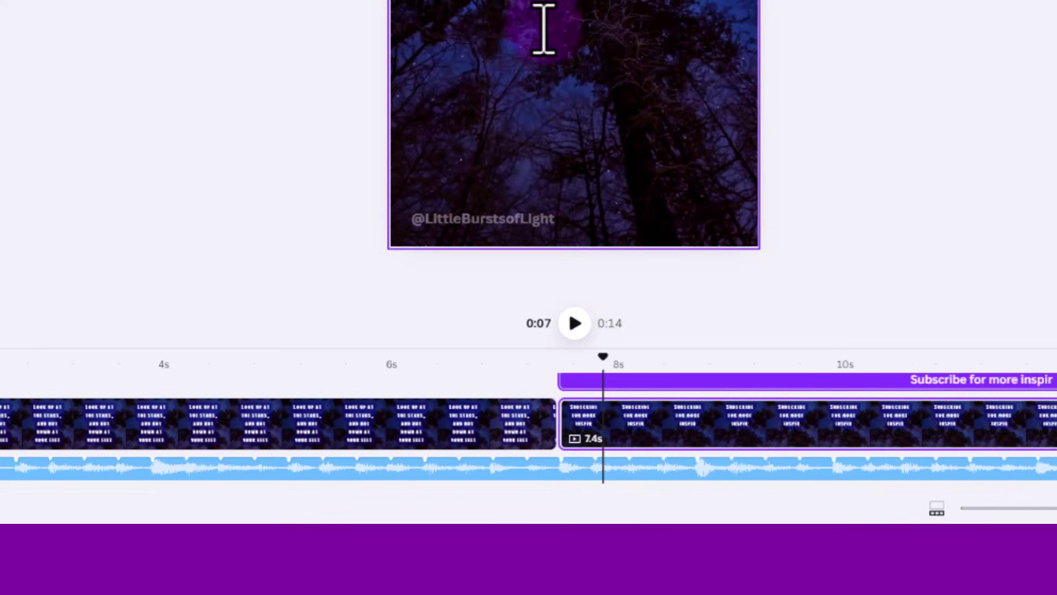
{"action": "left_click", "coordinate": [563, 359]}
Play the 14-second video to confirm the music runs under both pages
{"action": "left_click", "coordinate": [542, 460]}
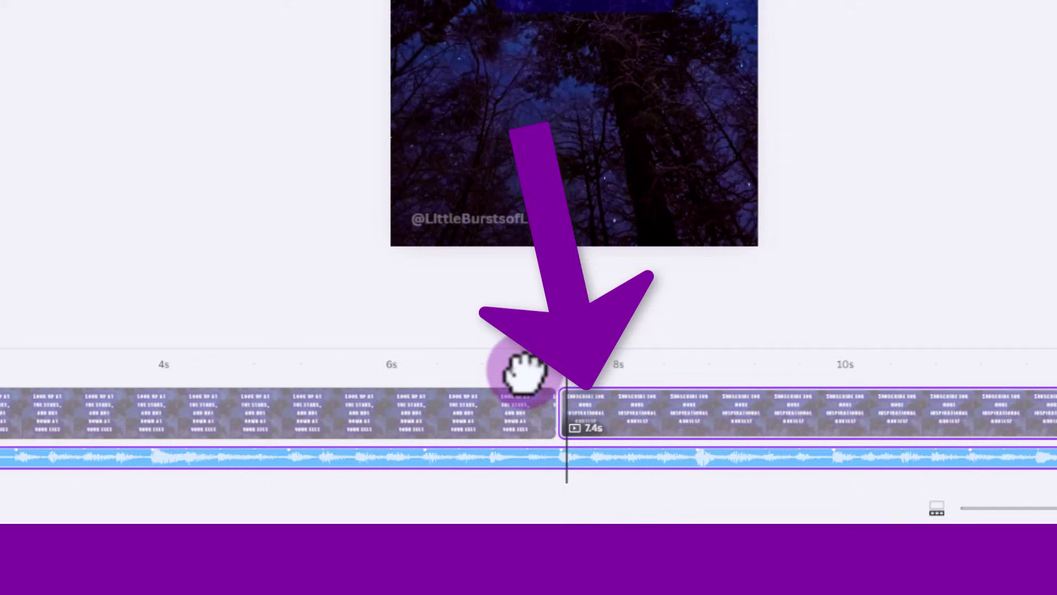
{"action": "left_click_drag", "start_coordinate": [512, 361], "coordinate": [855, 509]}
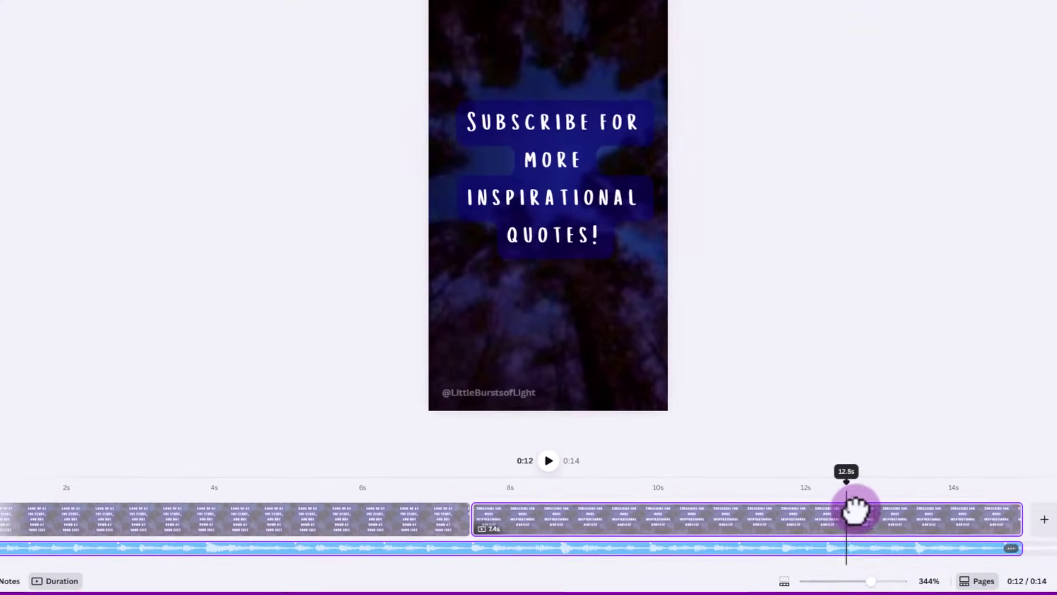
{"action": "left_click", "coordinate": [549, 461]}
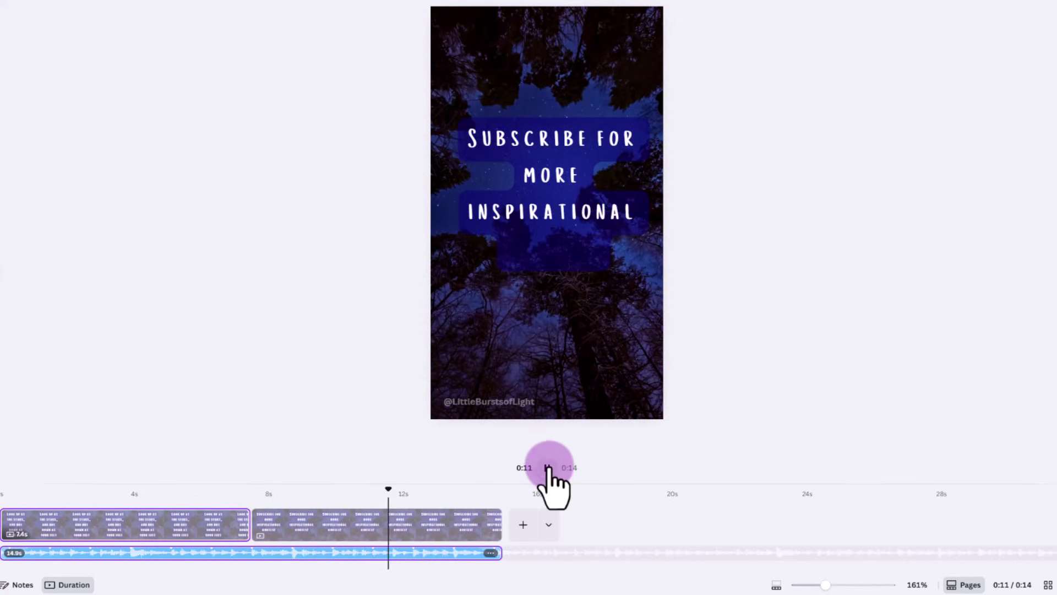
Select the Game Boy fact paragraph and choose Generate AI voice from Magic Write
{"action": "left_click", "coordinate": [548, 467]}
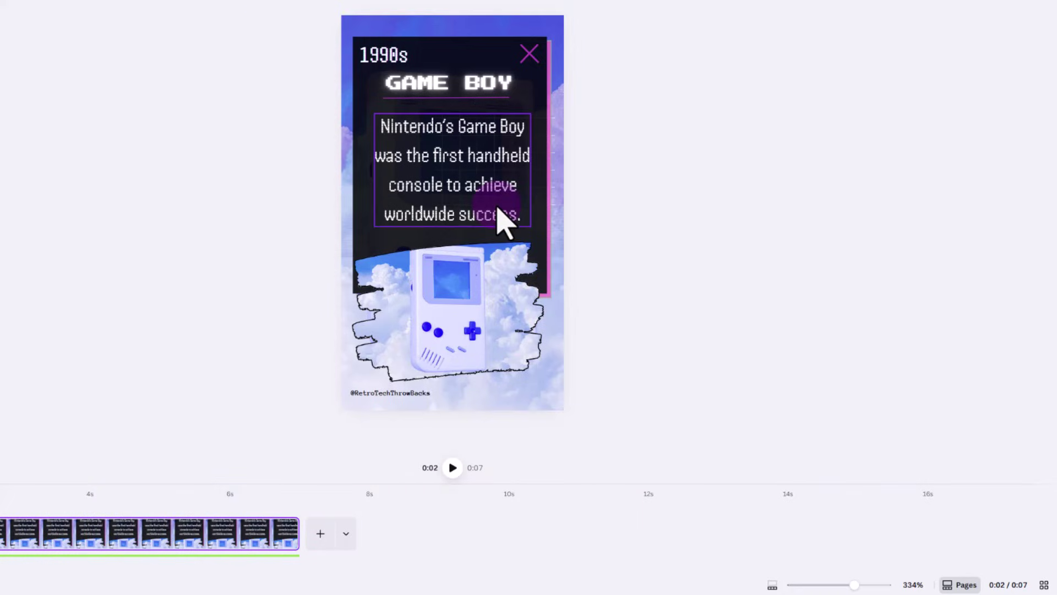
{"action": "left_click", "coordinate": [478, 187]}
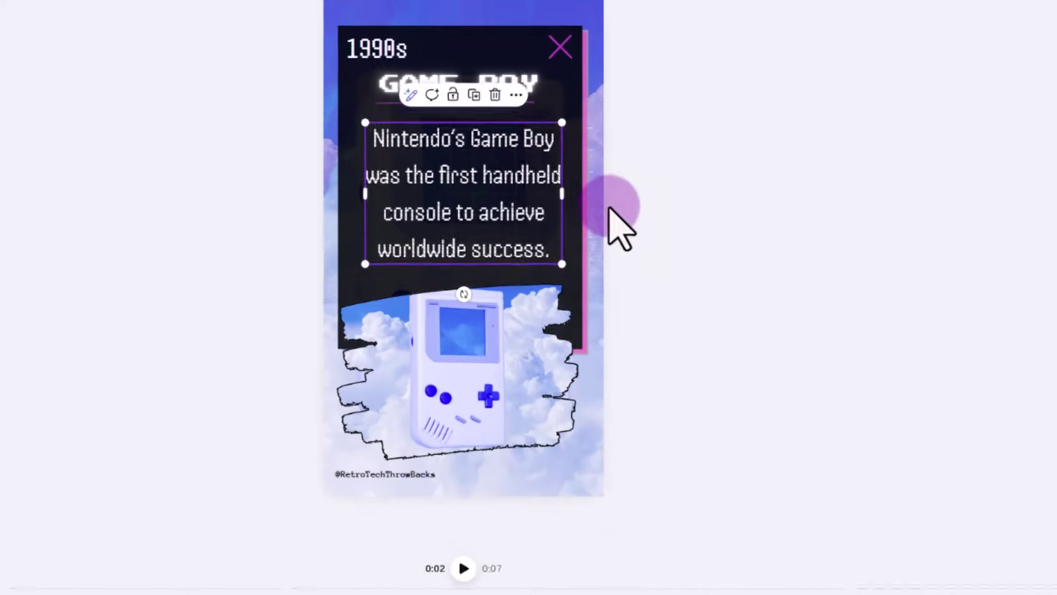
{"action": "left_click", "coordinate": [591, 197]}
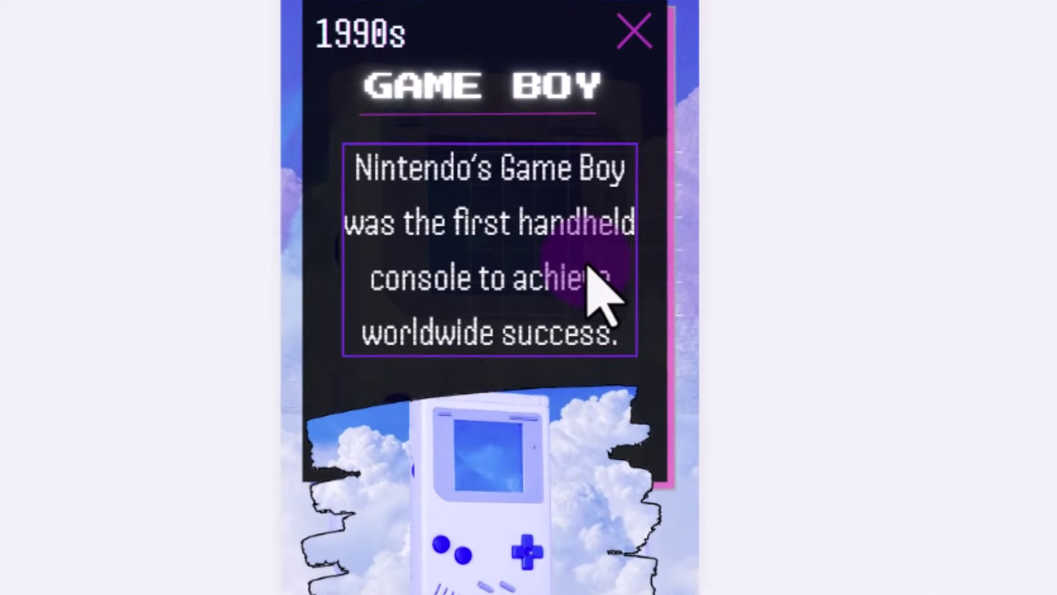
{"action": "left_click", "coordinate": [588, 267]}
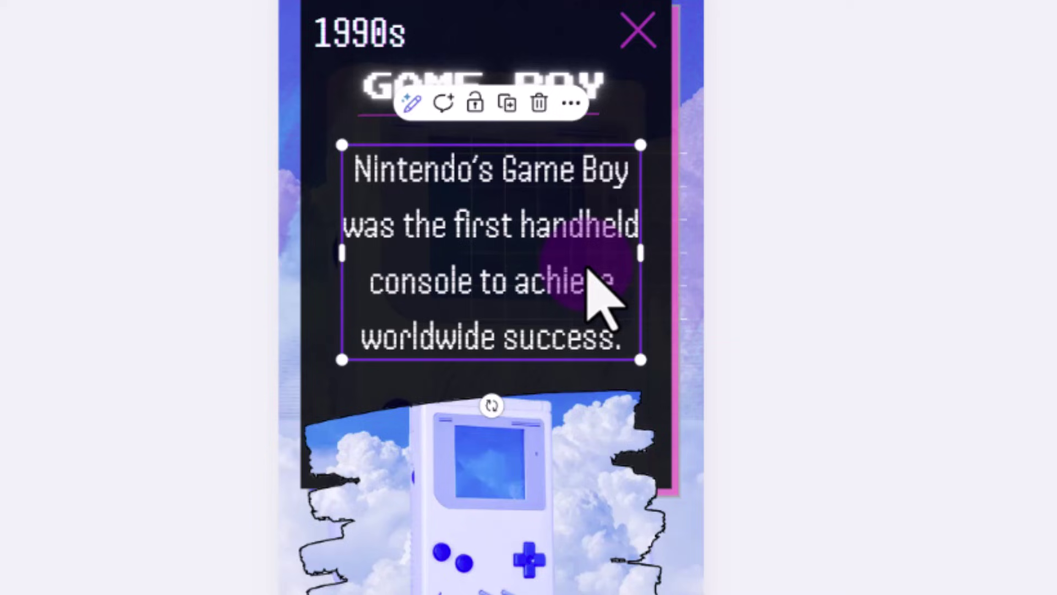
{"action": "left_click", "coordinate": [412, 108]}
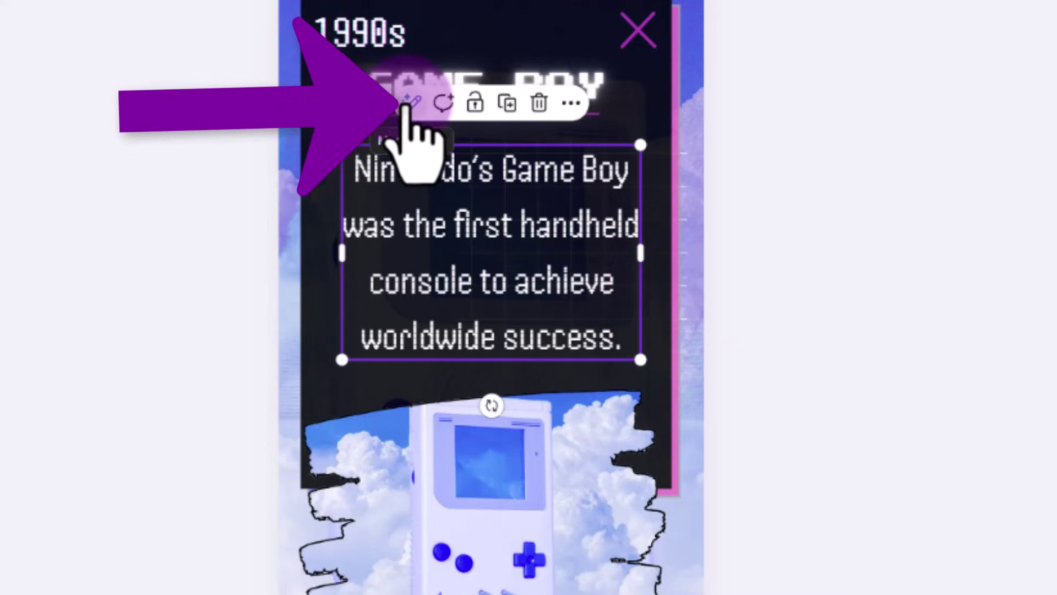
{"action": "left_click", "coordinate": [408, 106]}
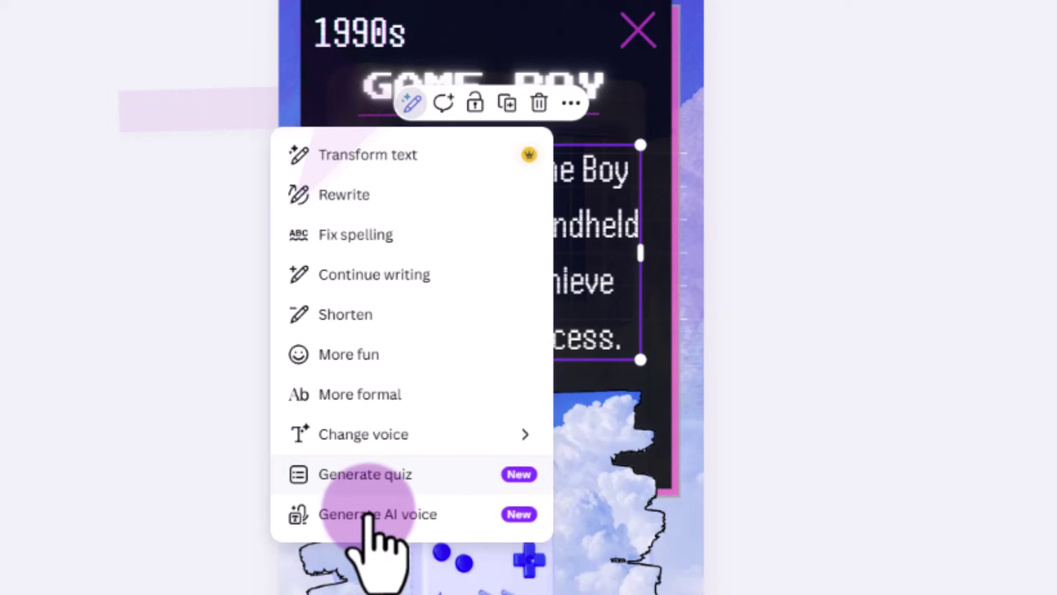
{"action": "left_click", "coordinate": [368, 522]}
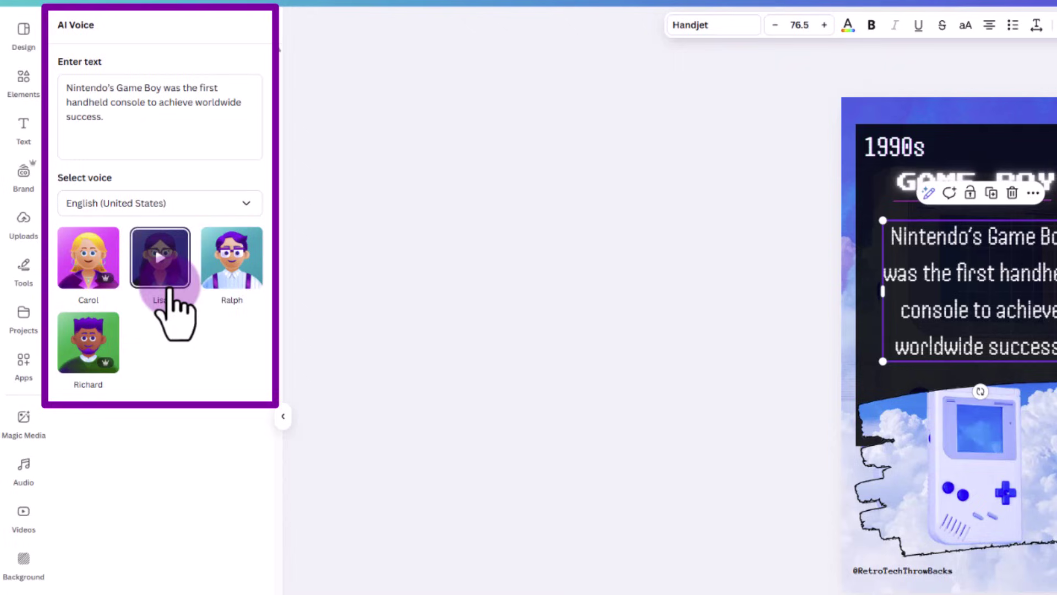
Preview the Lisa and Ralph AI voices
{"action": "mouse_move", "coordinate": [252, 278]}
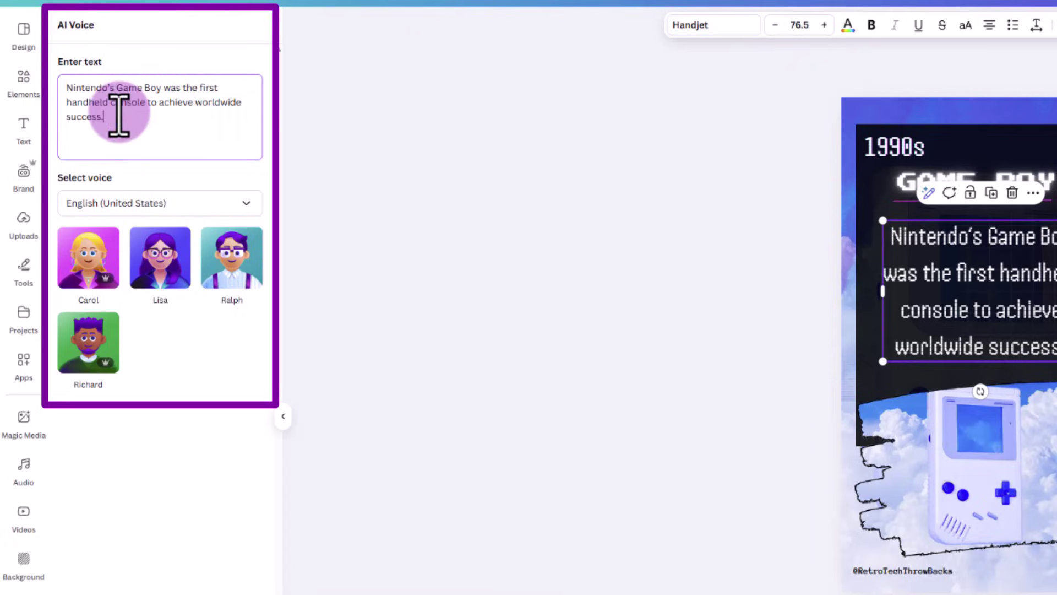
{"action": "left_click", "coordinate": [215, 203]}
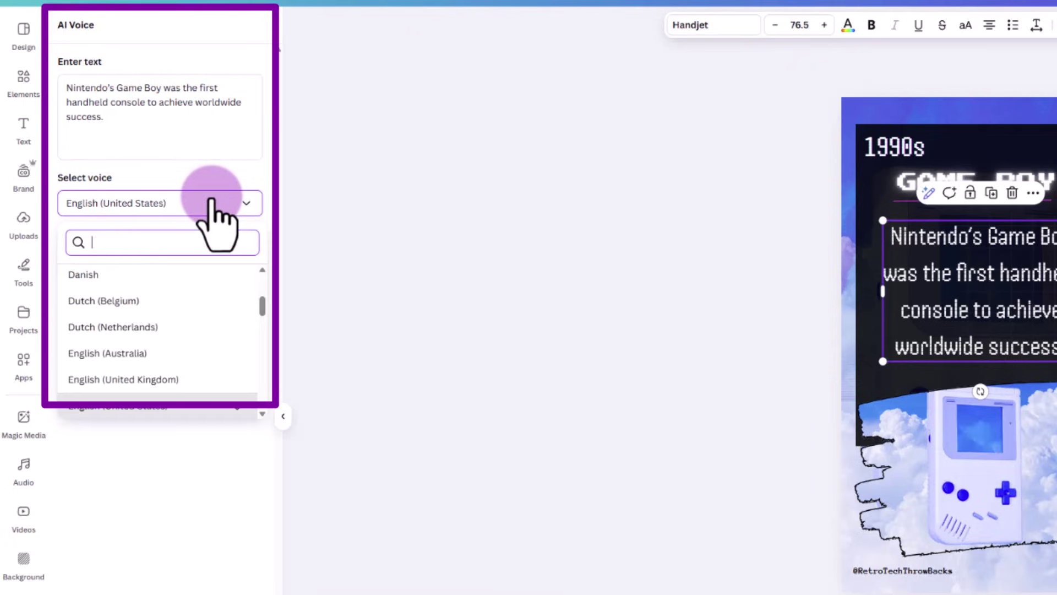
{"action": "left_click", "coordinate": [227, 199]}
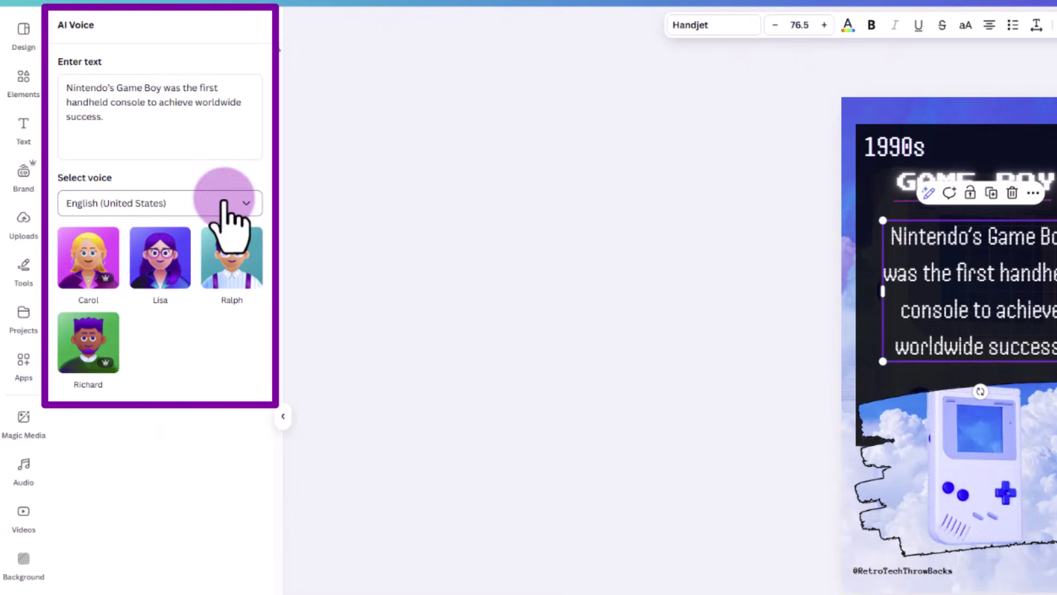
{"action": "left_click", "coordinate": [159, 260]}
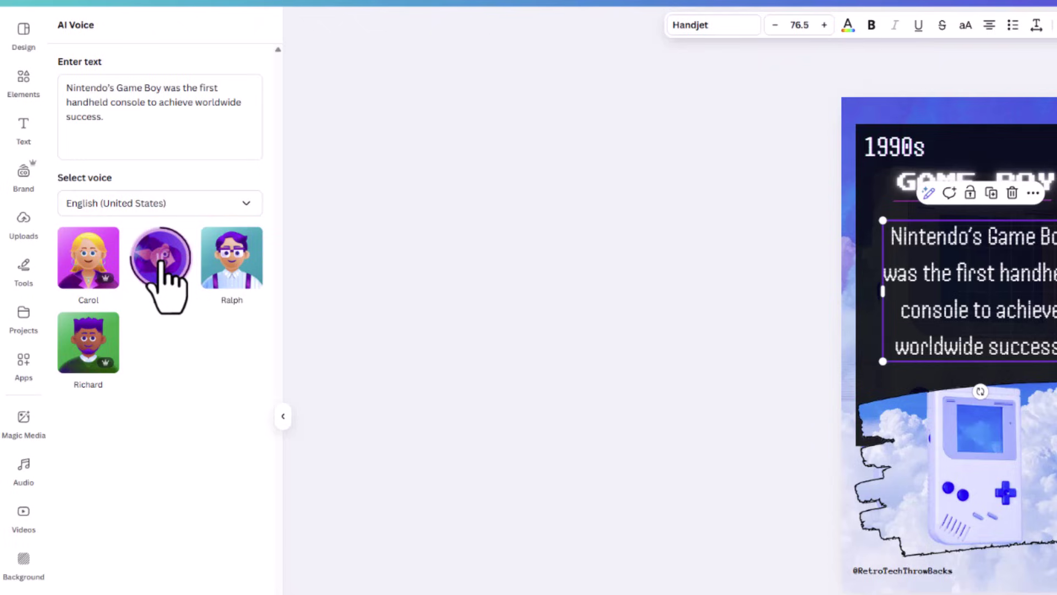
{"action": "left_click", "coordinate": [240, 273]}
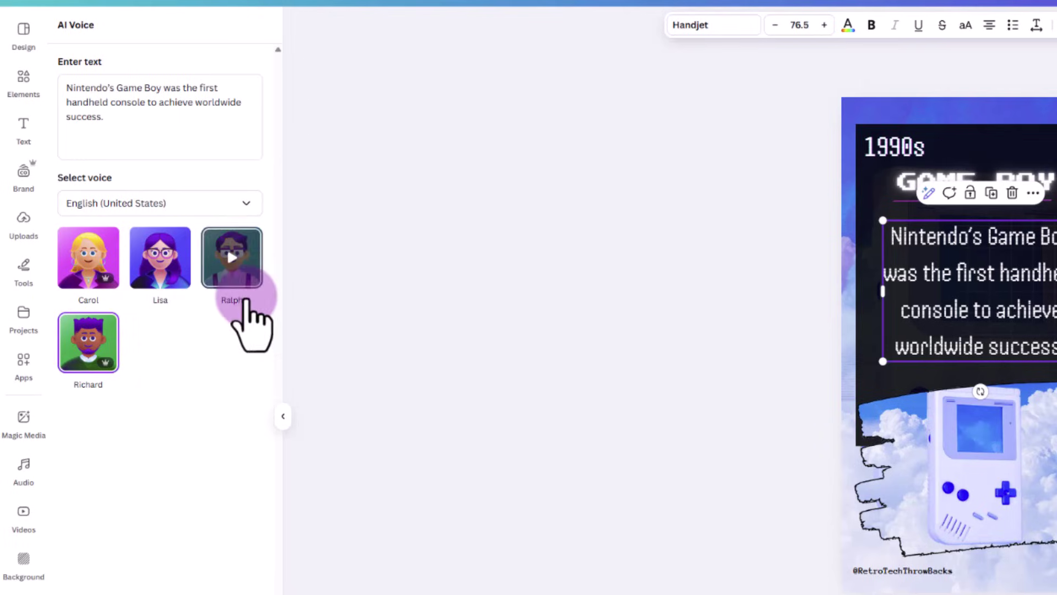
Switch to English (United Kingdom) voices and pick and preview the Henry voice
{"action": "left_click", "coordinate": [248, 204]}
{"action": "left_click", "coordinate": [189, 379]}
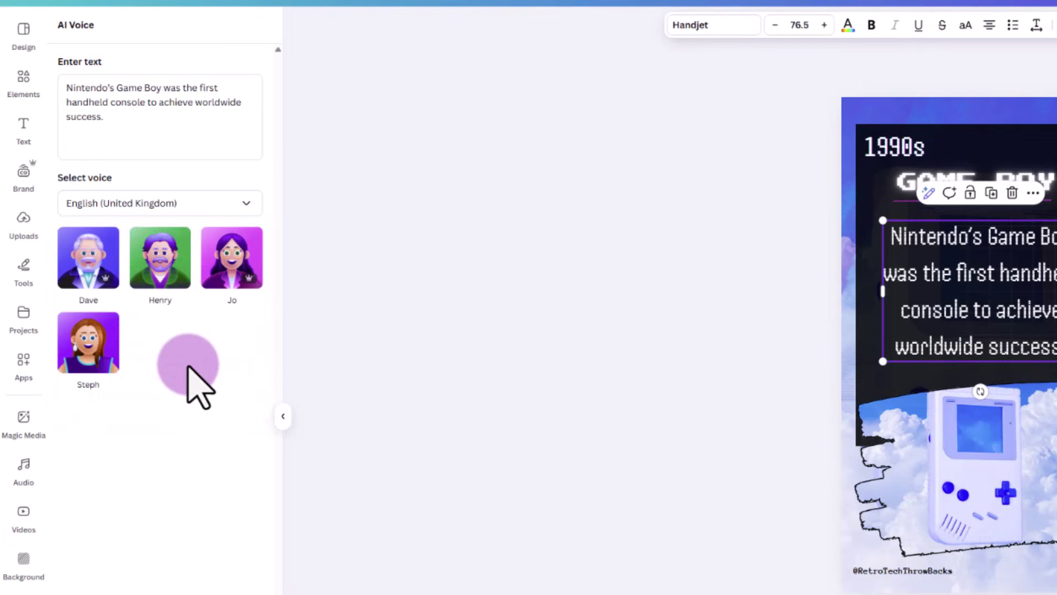
{"action": "left_click", "coordinate": [163, 263]}
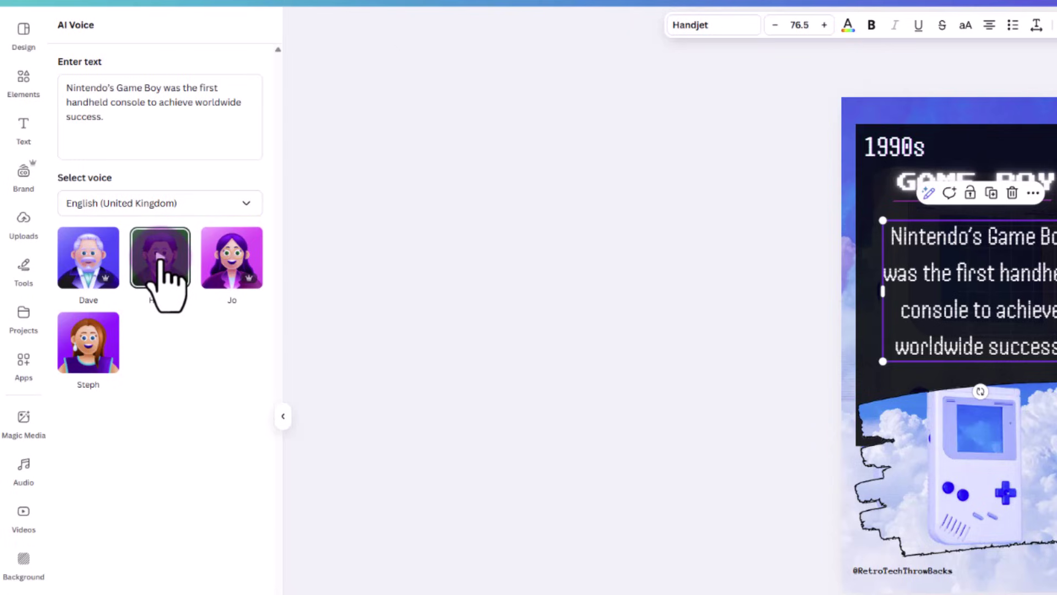
{"action": "left_click", "coordinate": [165, 275]}
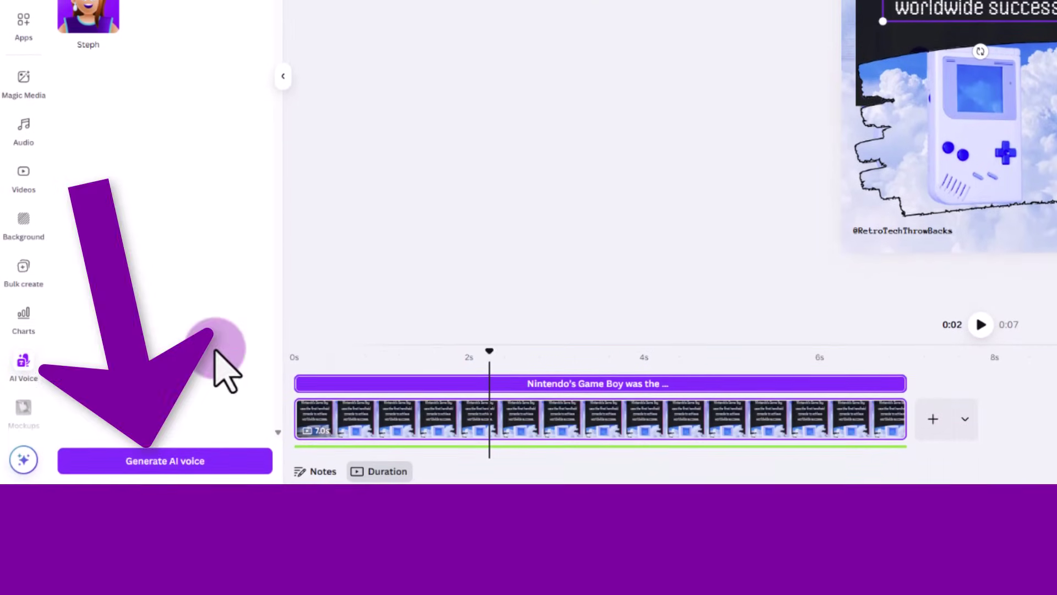
Generate the AI voiceover, place it at about 0.4s and play it back
{"action": "left_click", "coordinate": [192, 461]}
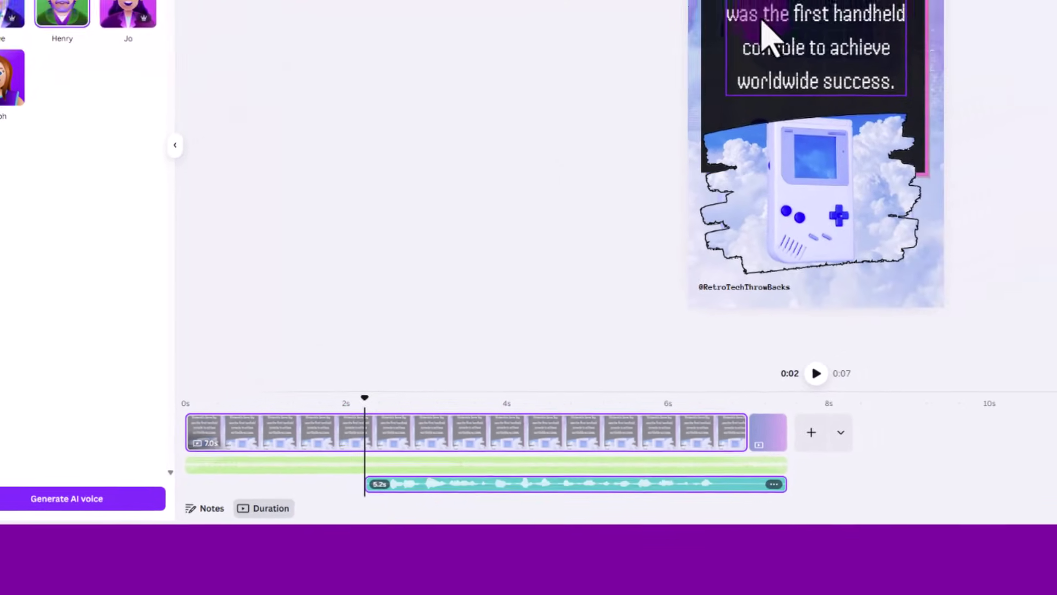
{"action": "left_click_drag", "start_coordinate": [364, 398], "coordinate": [241, 397]}
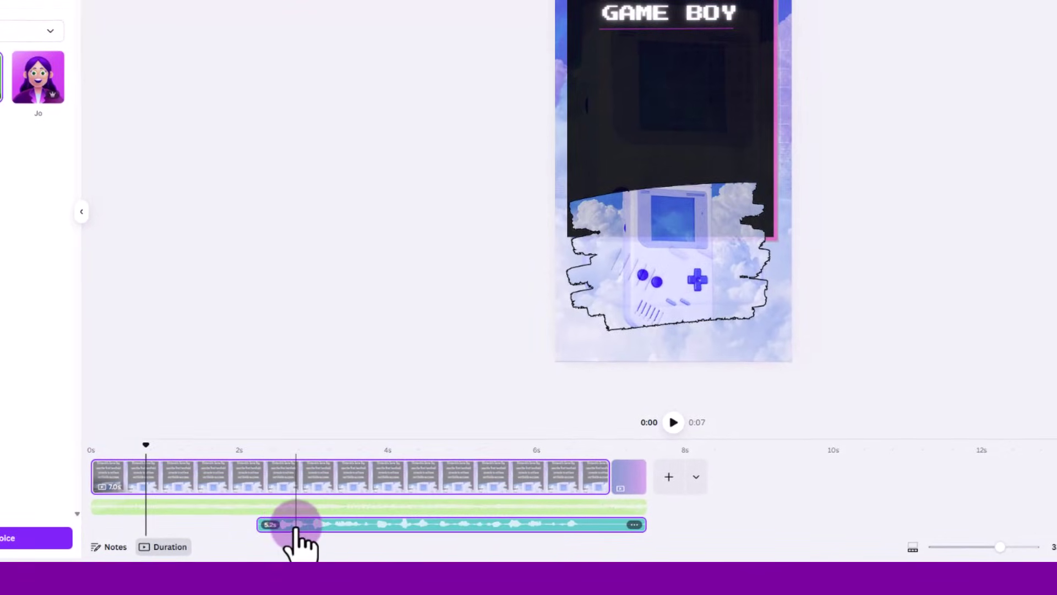
{"action": "left_click_drag", "start_coordinate": [297, 537], "coordinate": [186, 528]}
{"action": "left_click", "coordinate": [673, 422]}
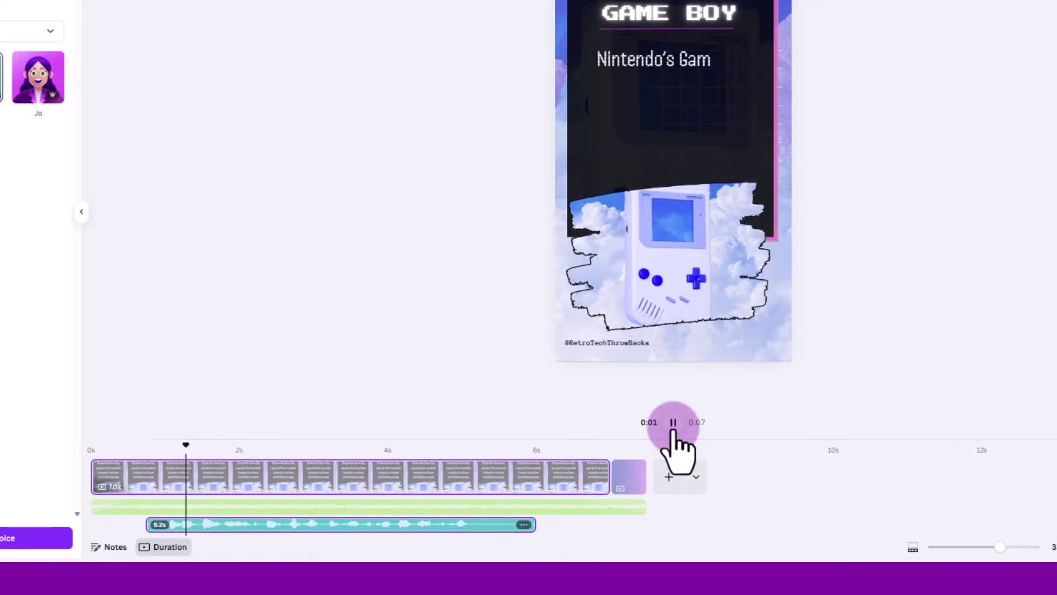
{"action": "left_click", "coordinate": [673, 422]}
{"action": "left_click", "coordinate": [492, 509]}
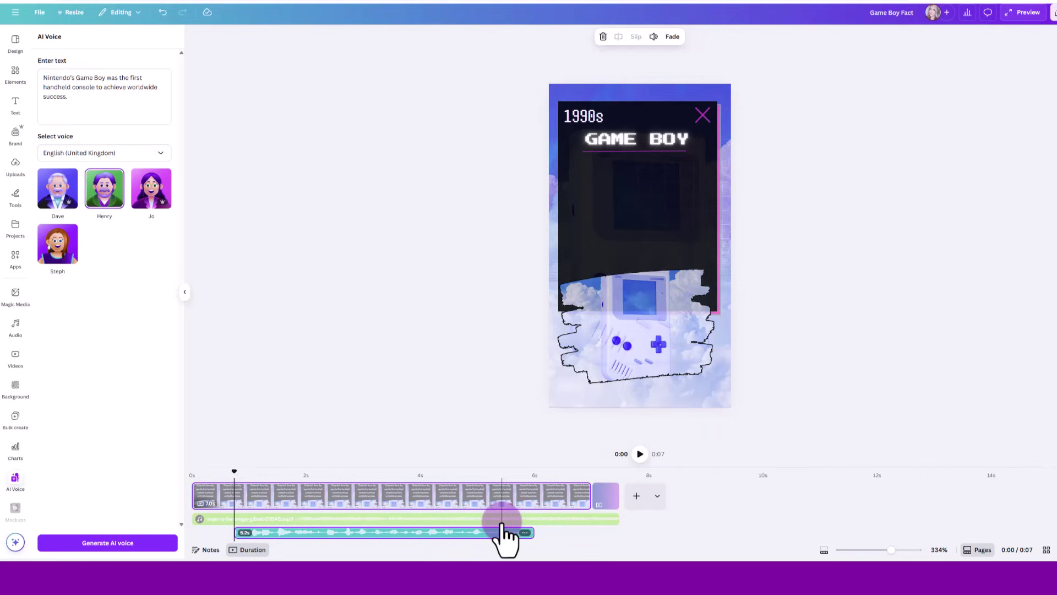
Lower the background music volume from 35 to 18 and preview the audio mix
{"action": "left_click", "coordinate": [499, 518]}
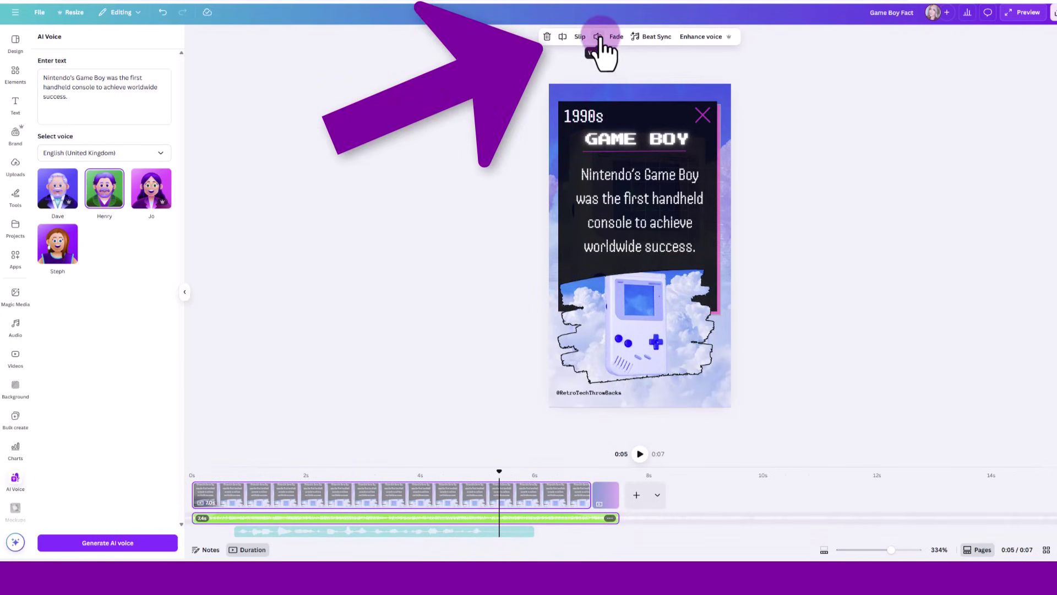
{"action": "left_click", "coordinate": [598, 37]}
{"action": "left_click_drag", "start_coordinate": [570, 69], "coordinate": [558, 65]}
{"action": "left_click", "coordinate": [483, 532]}
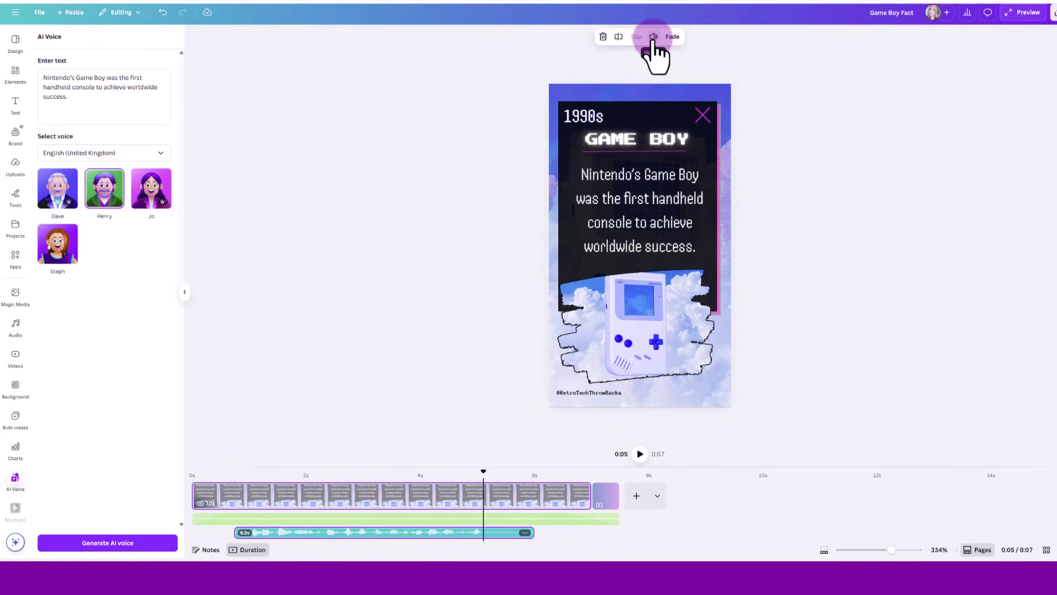
{"action": "left_click", "coordinate": [653, 37]}
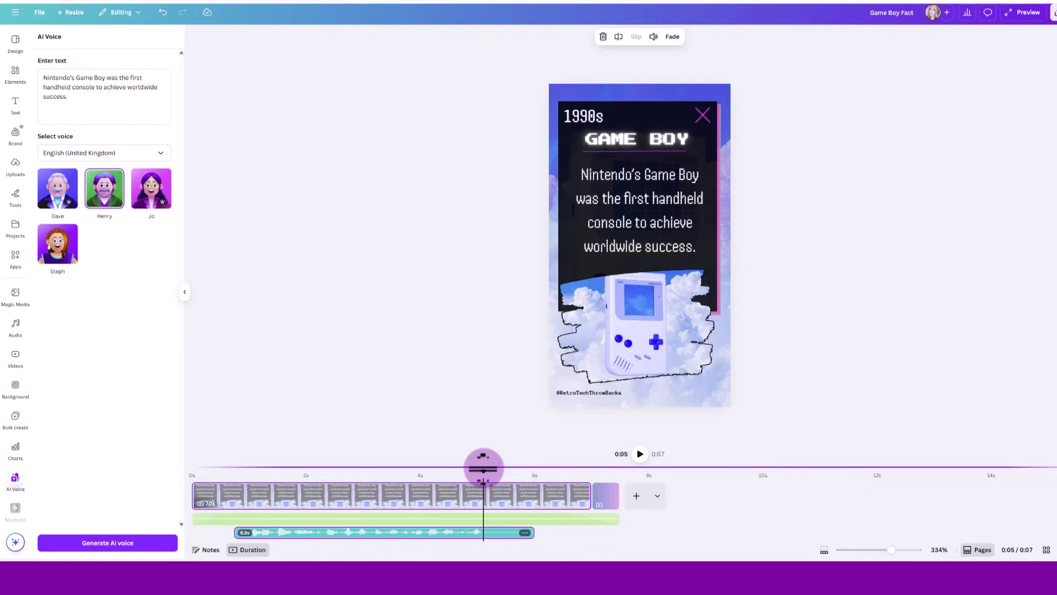
{"action": "left_click", "coordinate": [639, 454]}
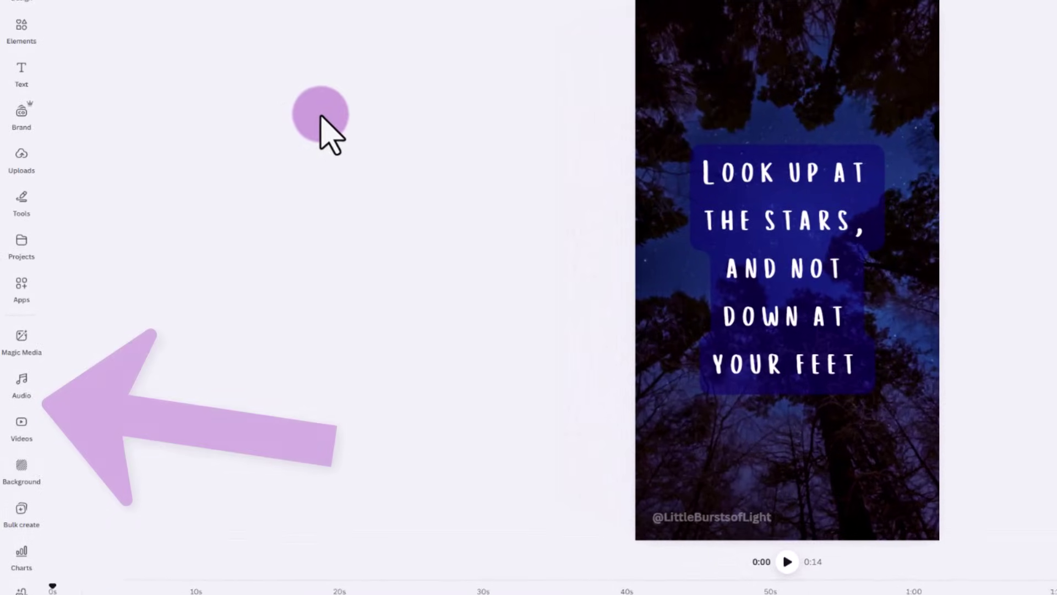
Record a 7.6-second voiceover using the Yeti microphone after allowing microphone access
{"action": "left_click", "coordinate": [21, 388]}
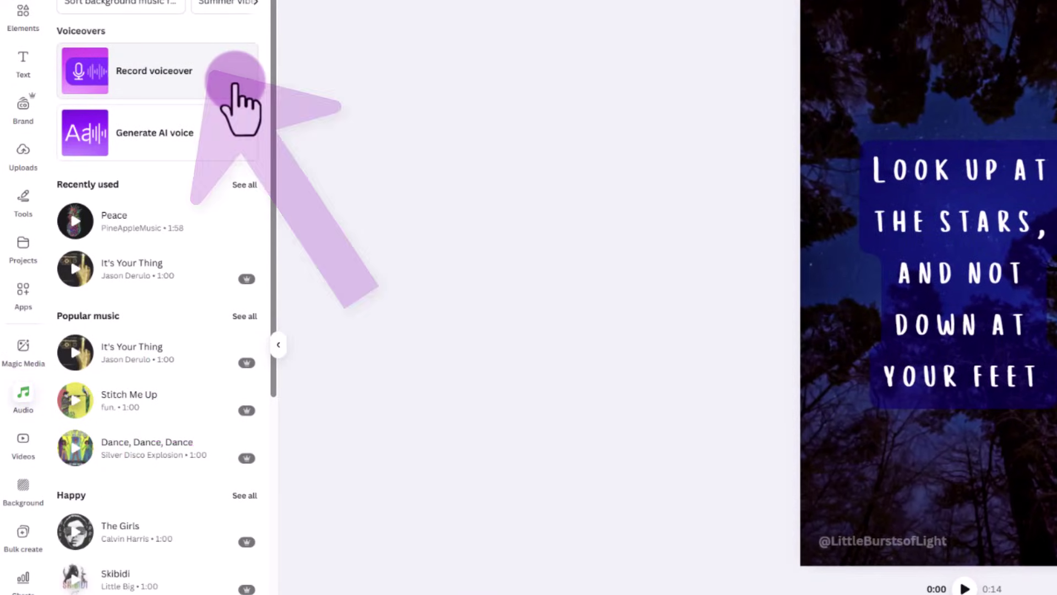
{"action": "left_click", "coordinate": [235, 73]}
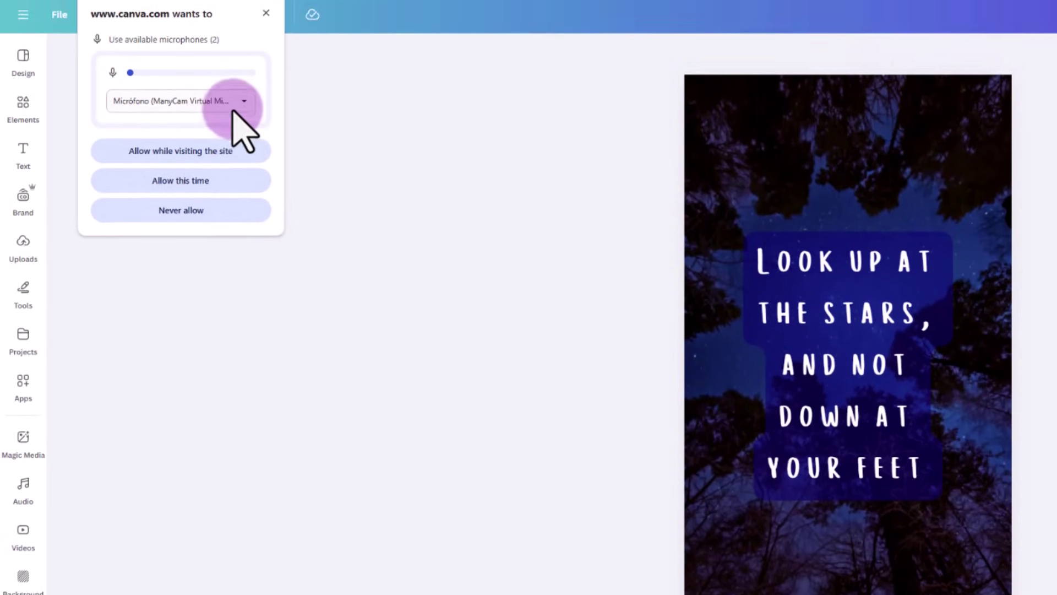
{"action": "left_click", "coordinate": [237, 44]}
{"action": "left_click", "coordinate": [196, 187]}
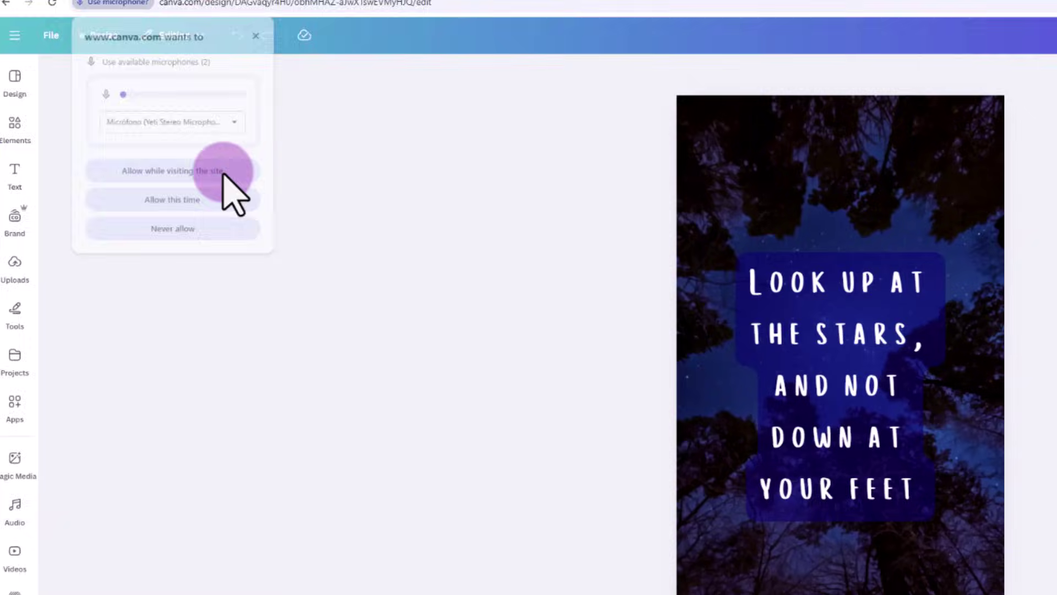
{"action": "left_click", "coordinate": [231, 186]}
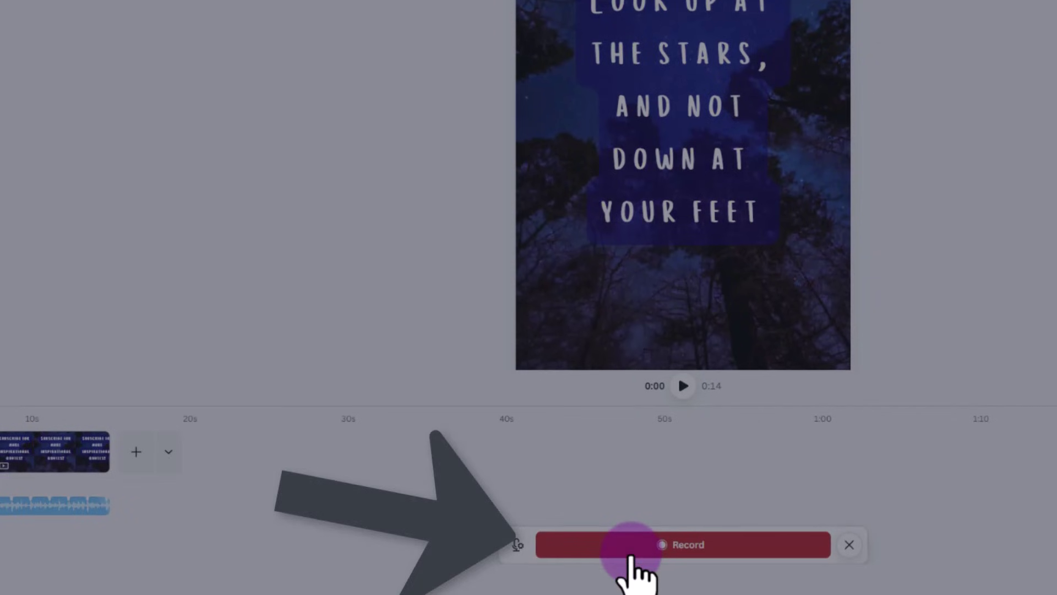
{"action": "left_click", "coordinate": [630, 553]}
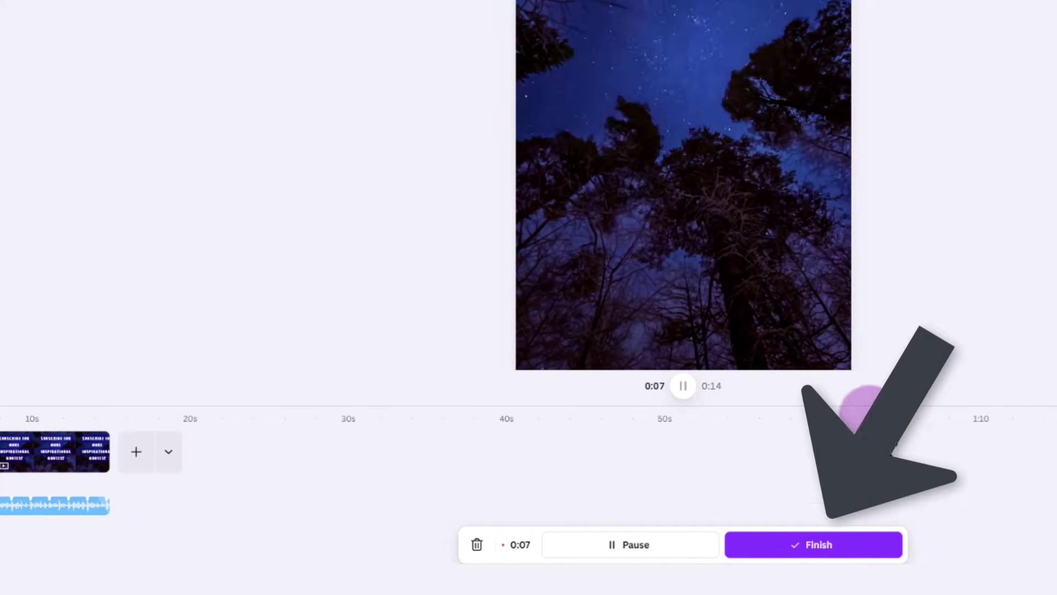
{"action": "left_click", "coordinate": [816, 554]}
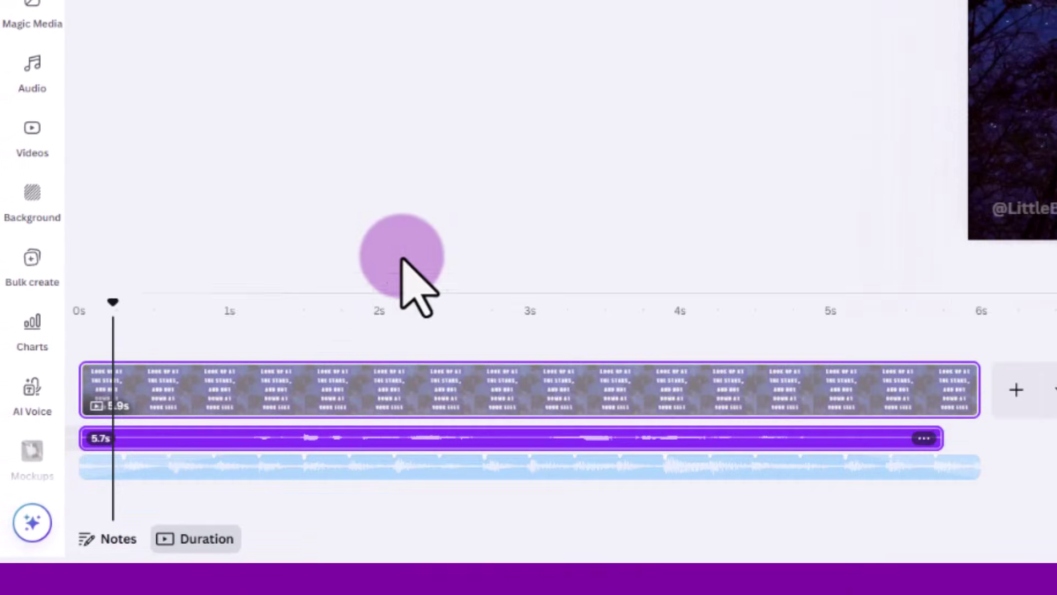
Trim the voiceover's silent start down to 4.8s and move it near the timeline start
{"action": "left_click_drag", "start_coordinate": [112, 303], "coordinate": [52, 302]}
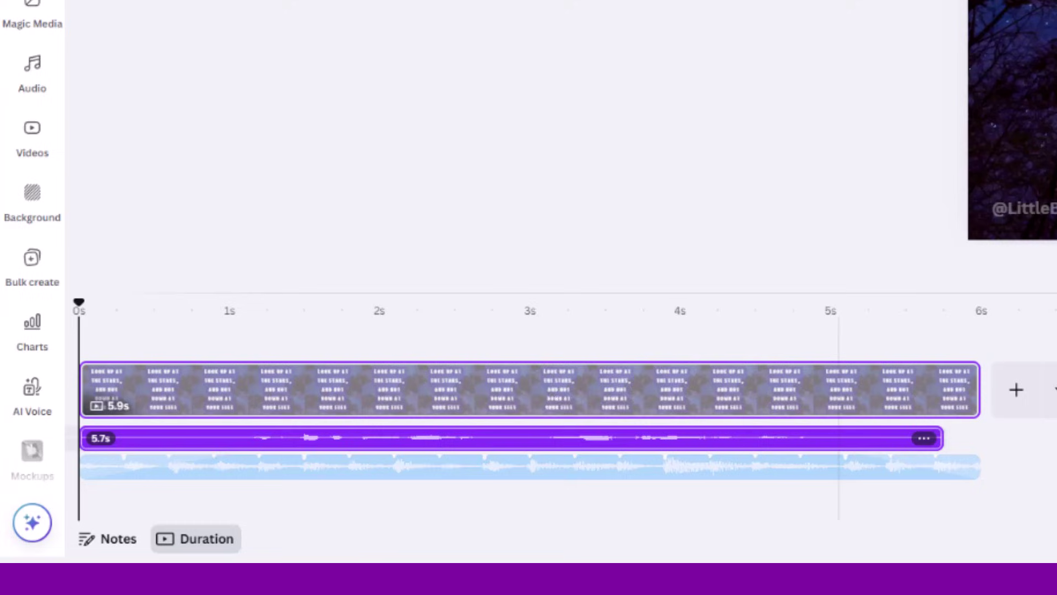
{"action": "key", "text": "space"}
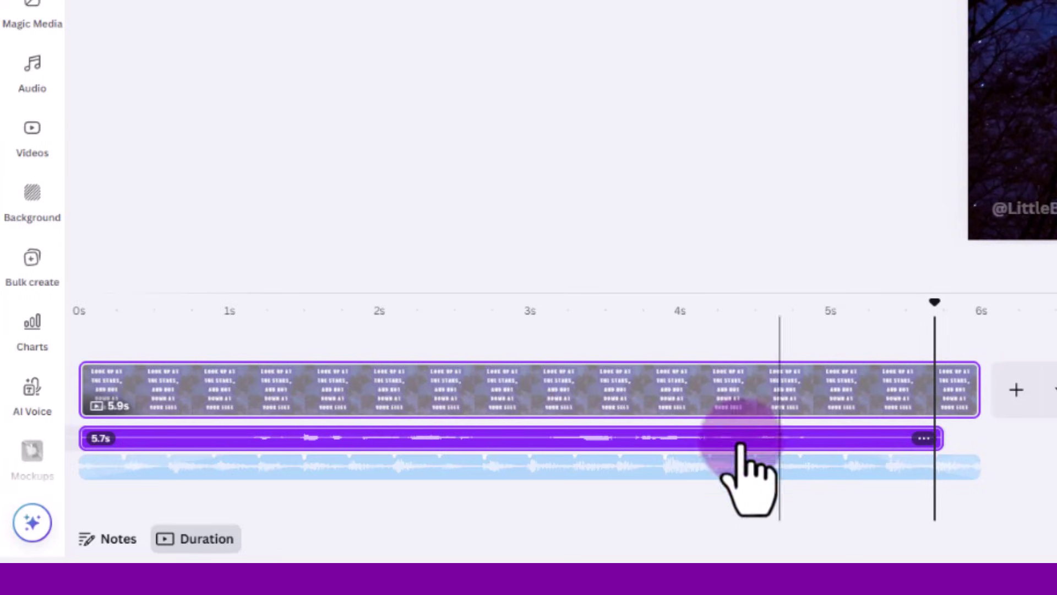
{"action": "left_click_drag", "start_coordinate": [86, 439], "coordinate": [234, 424]}
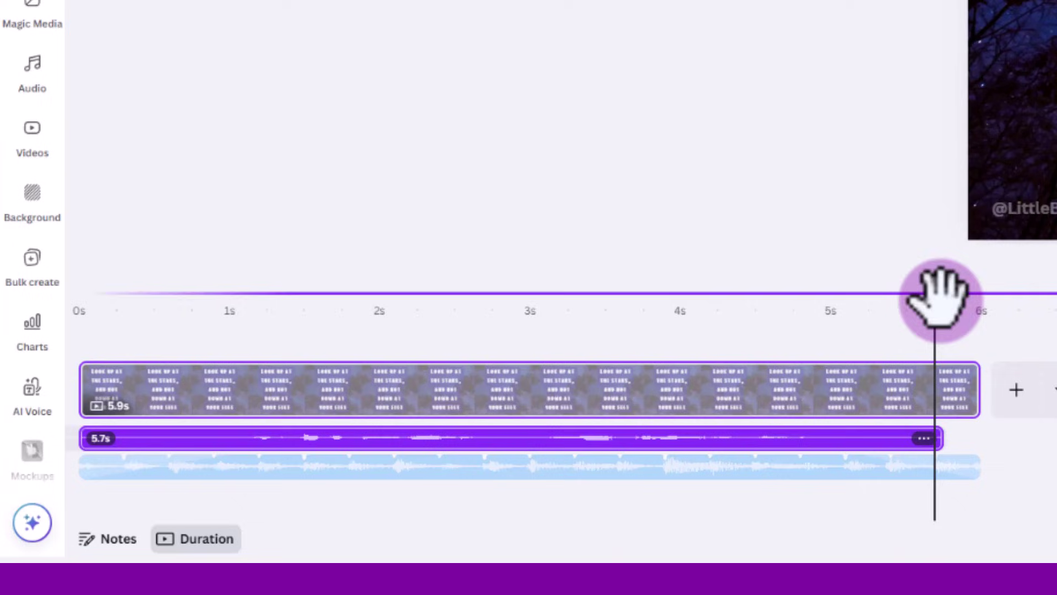
{"action": "left_click_drag", "start_coordinate": [938, 302], "coordinate": [229, 331]}
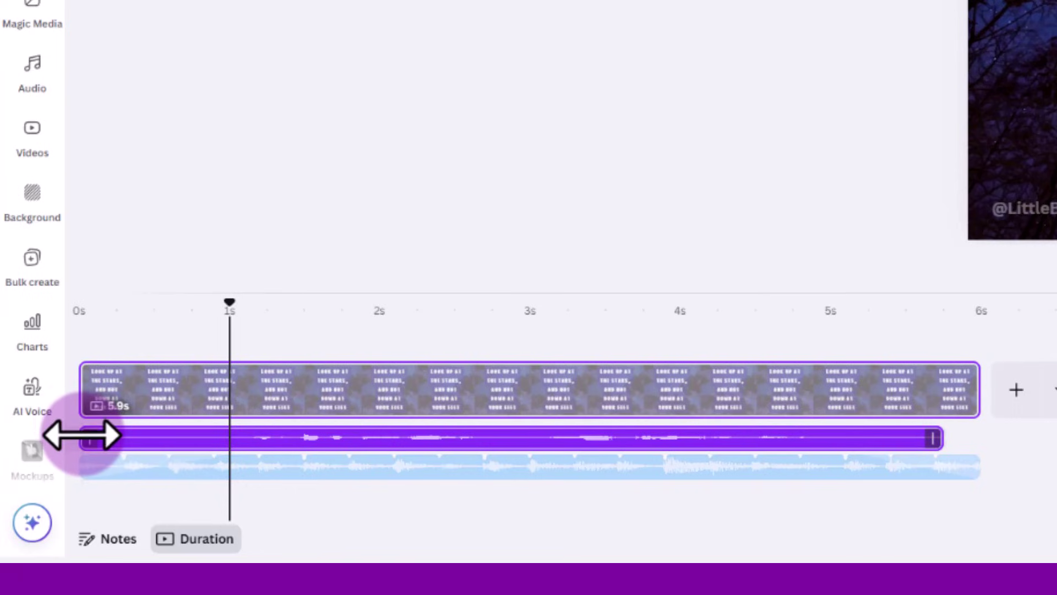
{"action": "left_click_drag", "start_coordinate": [82, 438], "coordinate": [220, 457]}
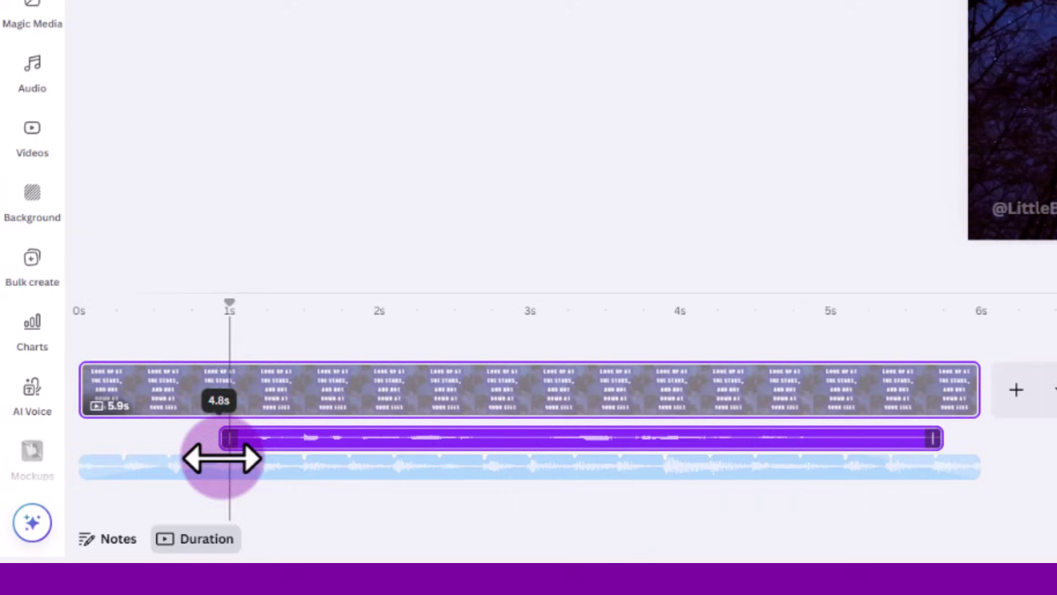
{"action": "left_click_drag", "start_coordinate": [289, 443], "coordinate": [197, 415]}
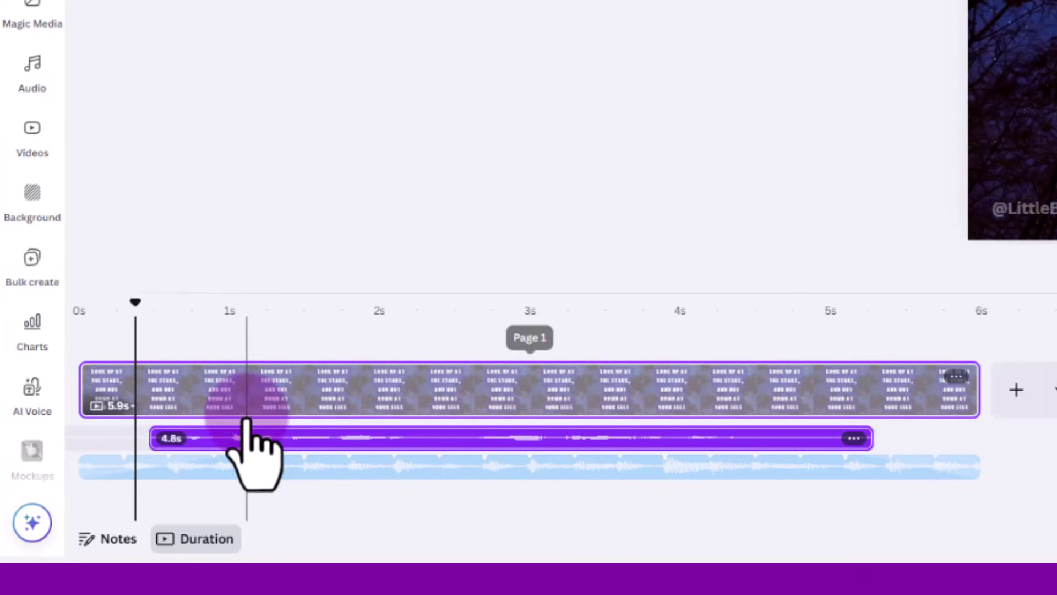
{"action": "left_click_drag", "start_coordinate": [253, 449], "coordinate": [239, 465]}
{"action": "left_click", "coordinate": [408, 443]}
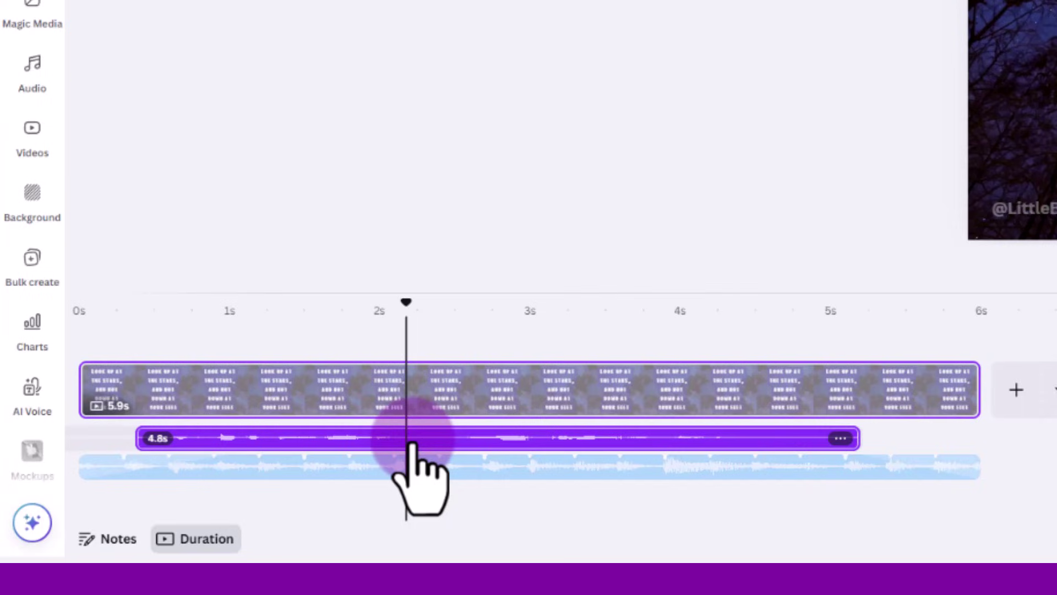
Split the voiceover at about 2.2s and move the second part later to add a pause
{"action": "right_click", "coordinate": [412, 441]}
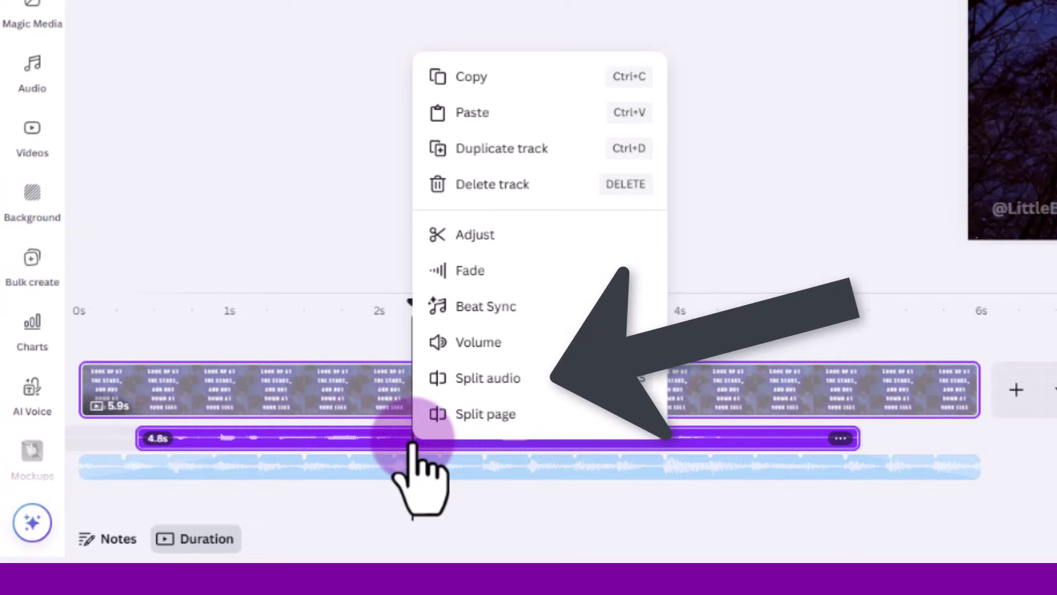
{"action": "left_click", "coordinate": [517, 380]}
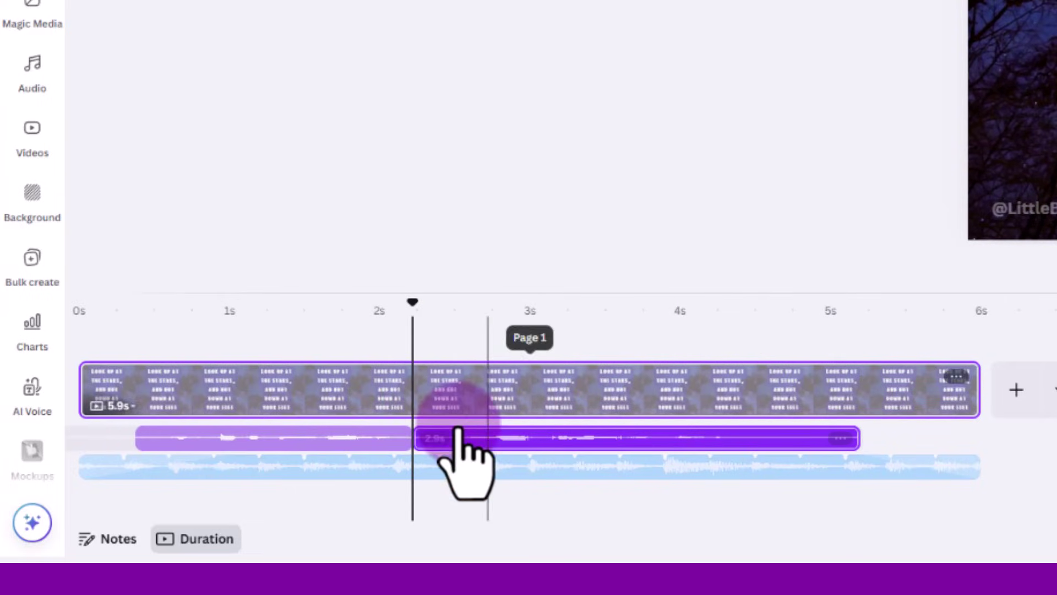
{"action": "left_click_drag", "start_coordinate": [468, 440], "coordinate": [517, 435]}
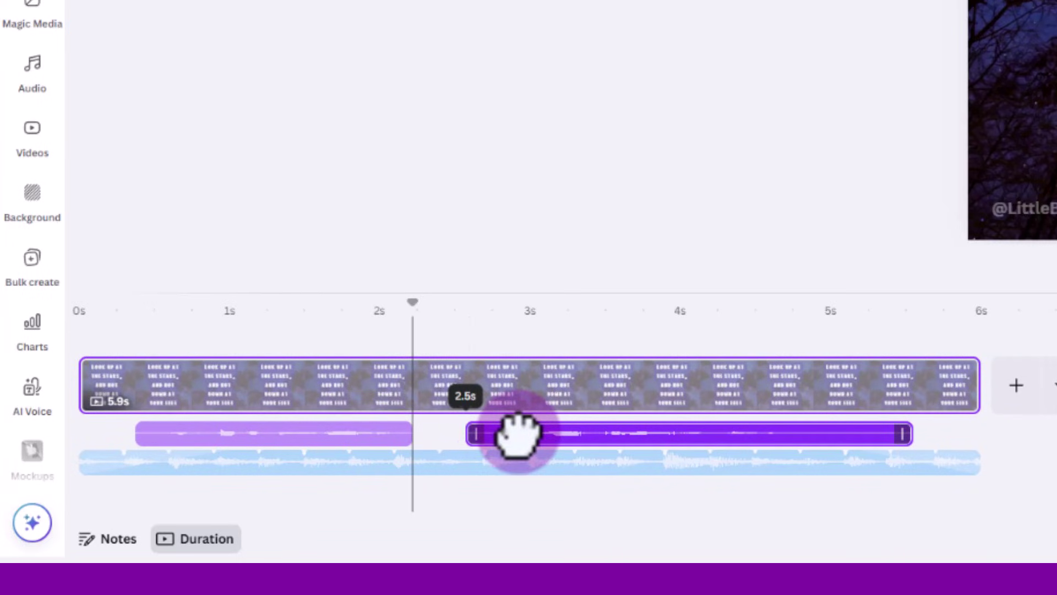
{"action": "left_click", "coordinate": [361, 312]}
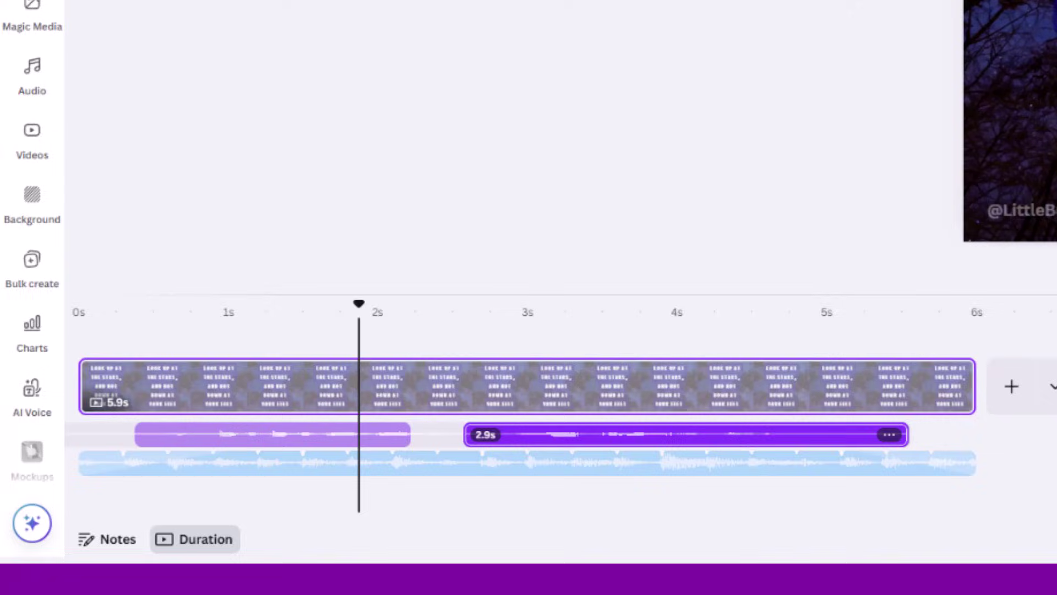
{"action": "left_click", "coordinate": [925, 462]}
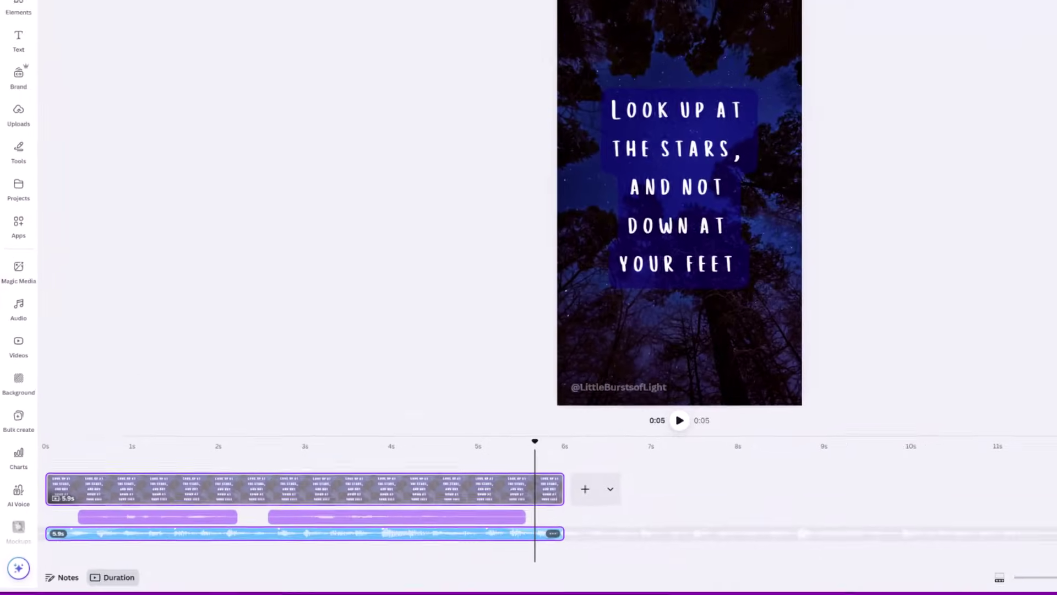
Set the star-quote music volume to 35 and play the video from the start
{"action": "left_click", "coordinate": [628, 17]}
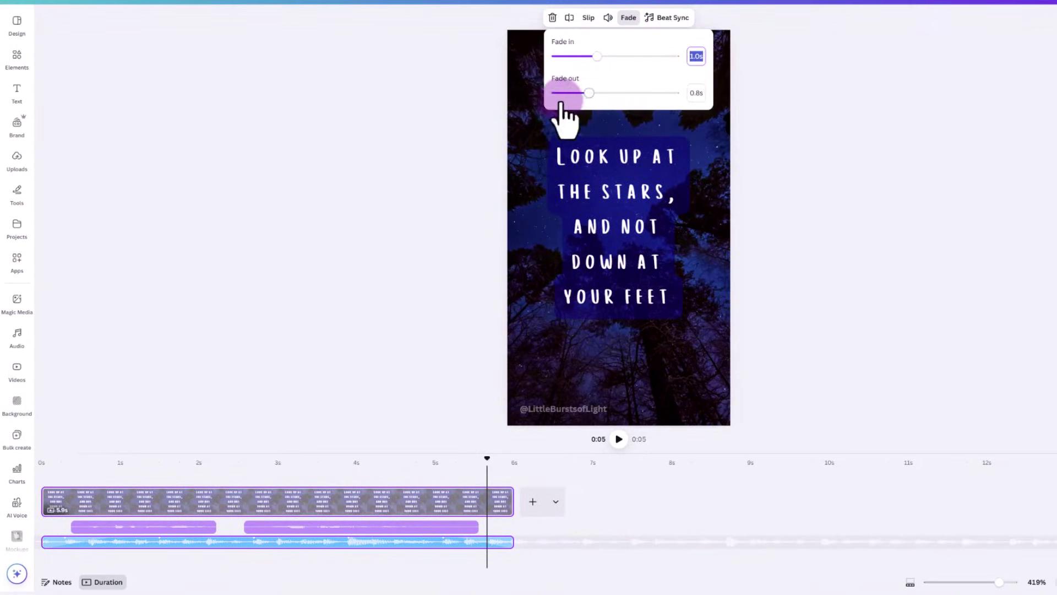
{"action": "left_click", "coordinate": [608, 17]}
{"action": "left_click_drag", "start_coordinate": [585, 47], "coordinate": [573, 46]}
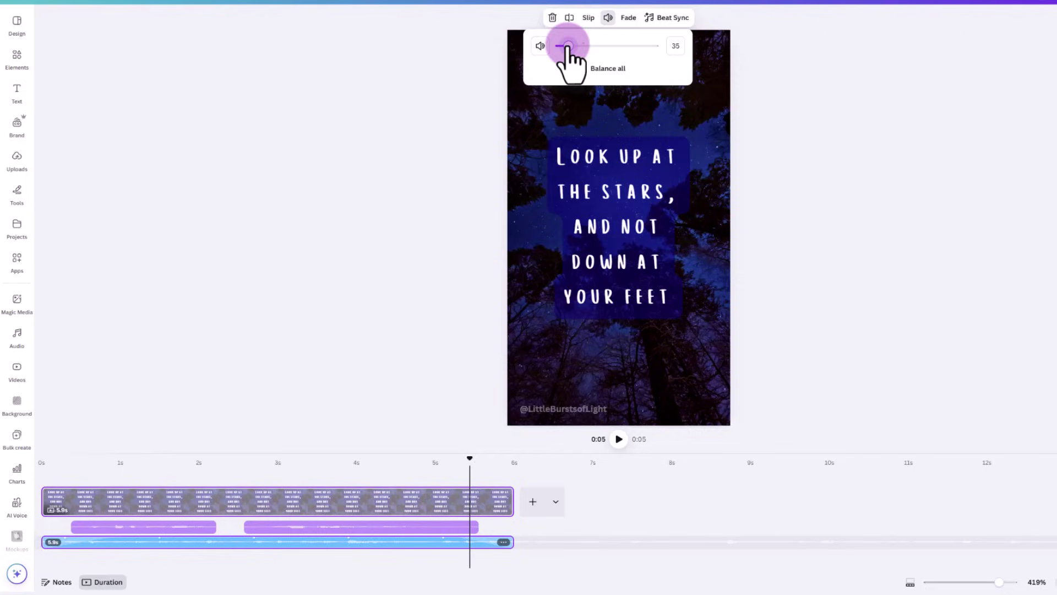
{"action": "left_click", "coordinate": [448, 265]}
{"action": "left_click", "coordinate": [618, 439]}
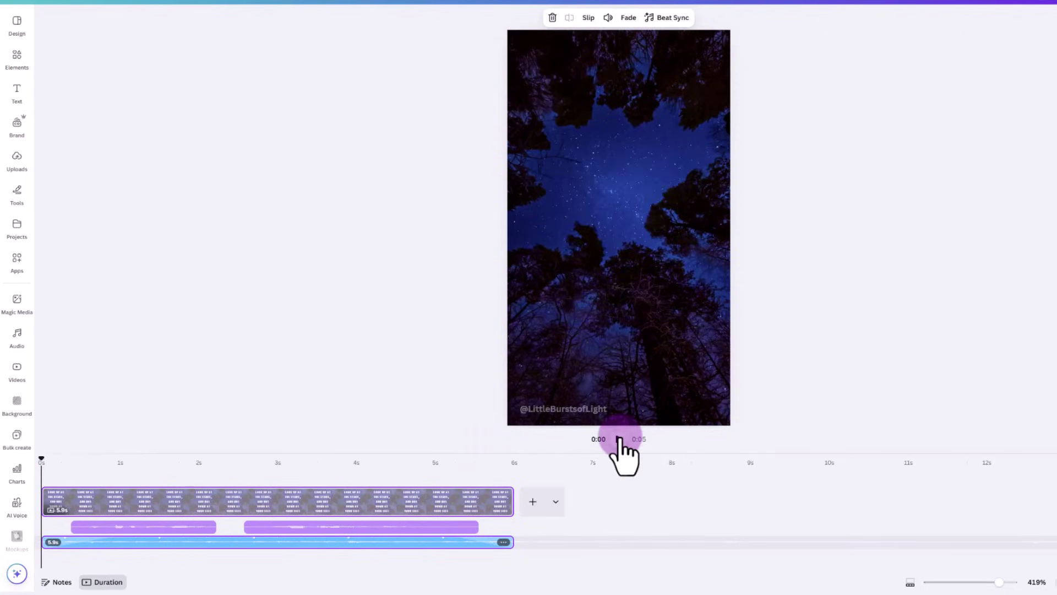